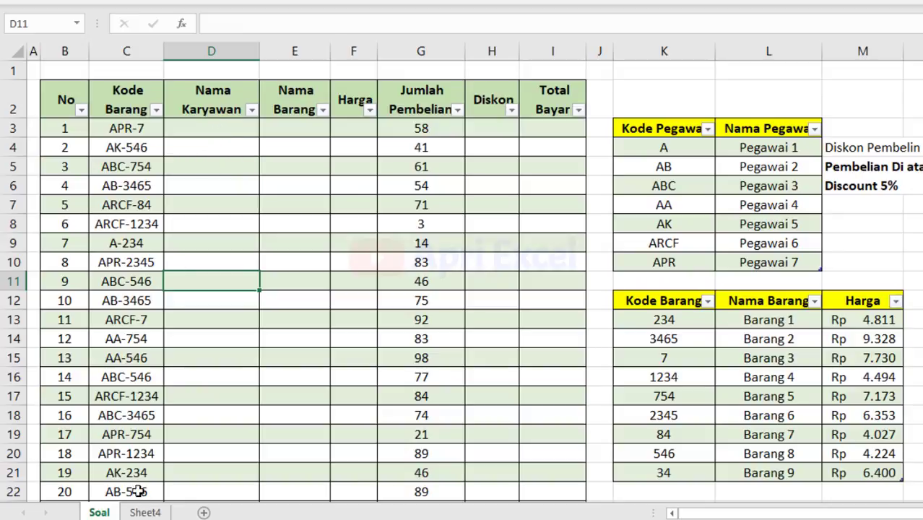
Inspect Sheet4's finished output values for Kode Barang, Nama Pegawai, Nama Barang and Harga
left_click(145, 511)
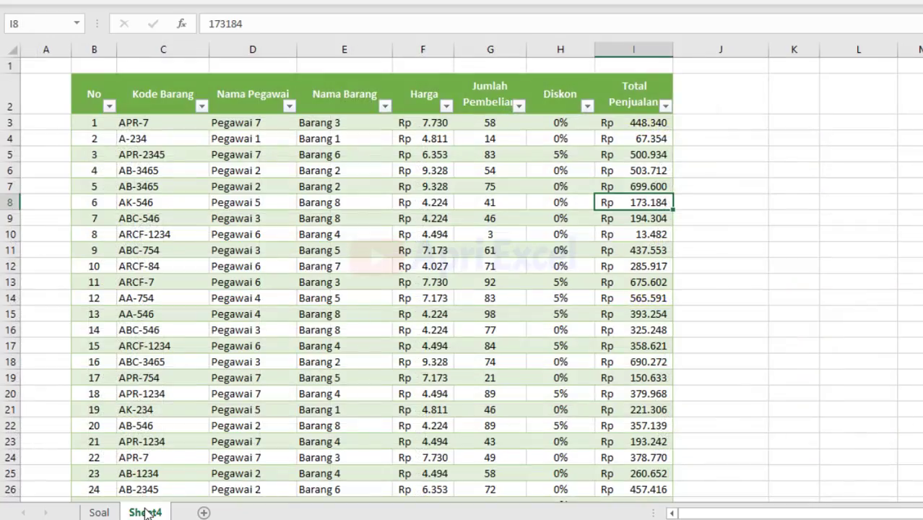
left_click(148, 124)
left_click(243, 124)
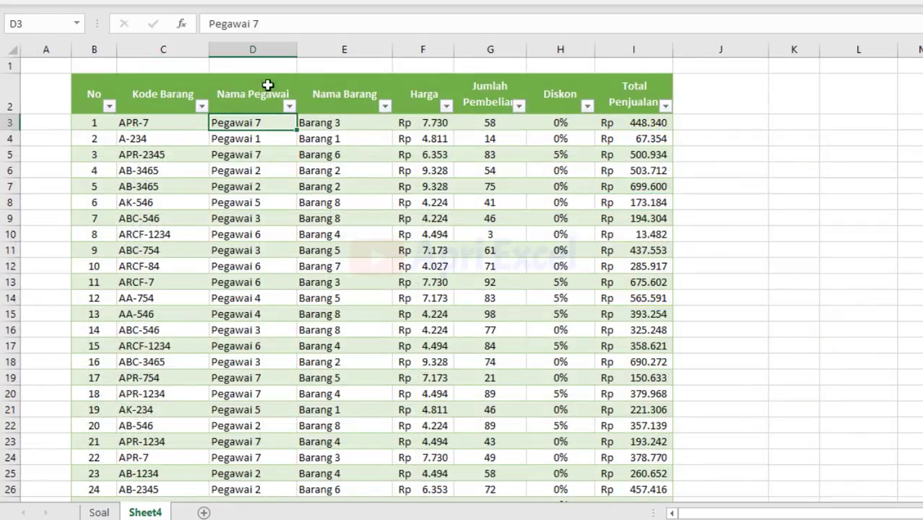
left_click(354, 123)
left_click(426, 121)
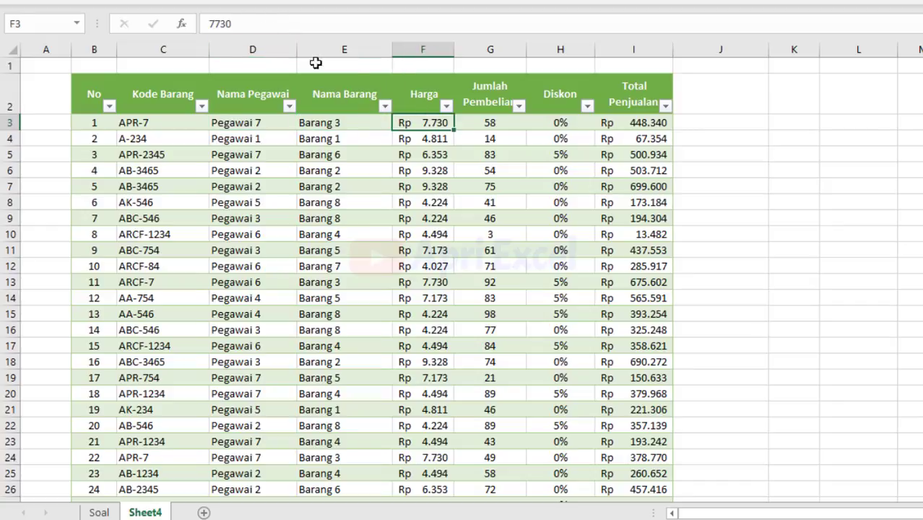
Scroll down to the bottom of the Soal sheet and the Sheet4 table
left_click(108, 513)
scroll(471, 491, "down", 20)
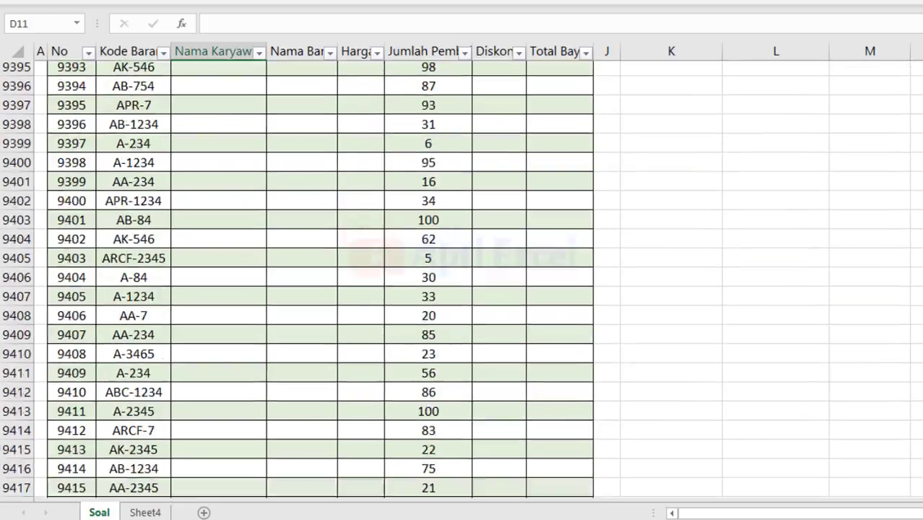
scroll(471, 491, "down", 10)
left_click(145, 511)
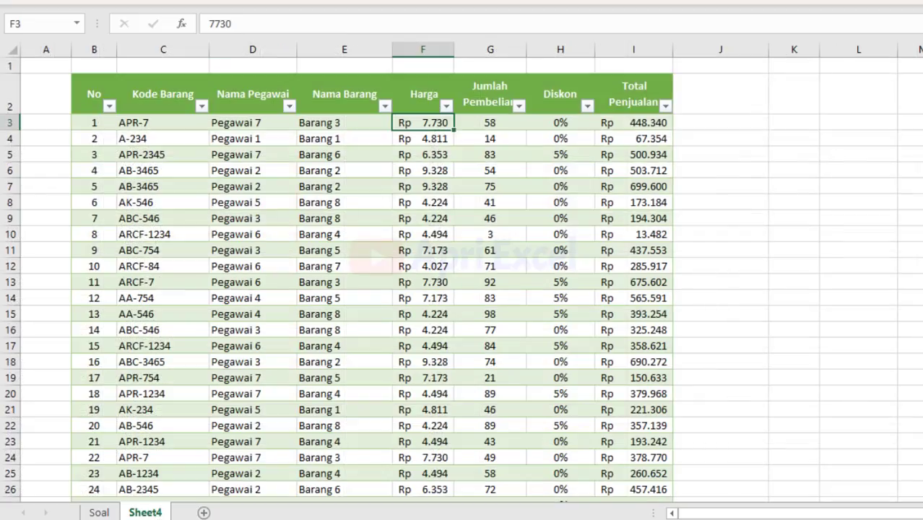
scroll(256, 491, "down", 20)
scroll(255, 491, "down", 20)
scroll(256, 491, "down", 5)
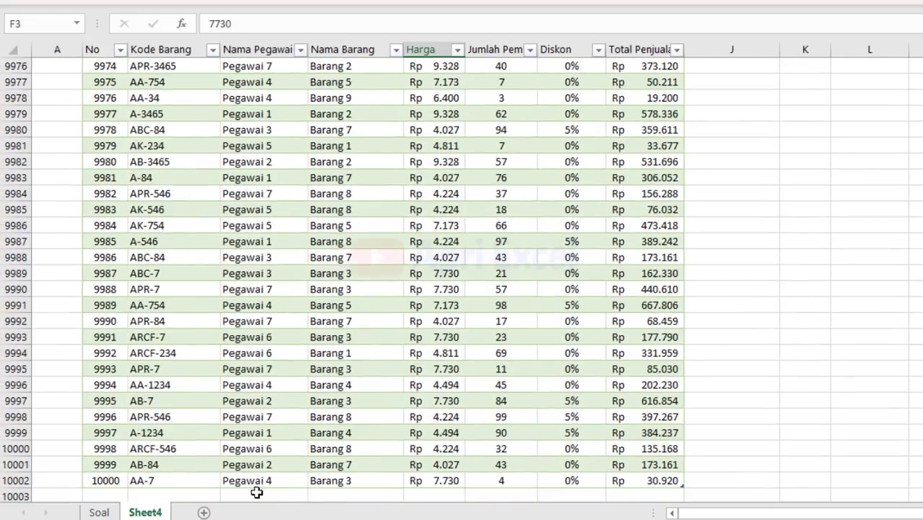
On Soal, copy AB-7 into C10003 and enter a quantity of 10 in G10003
left_click(99, 512)
scroll(133, 444, "down", 1)
left_click(138, 338)
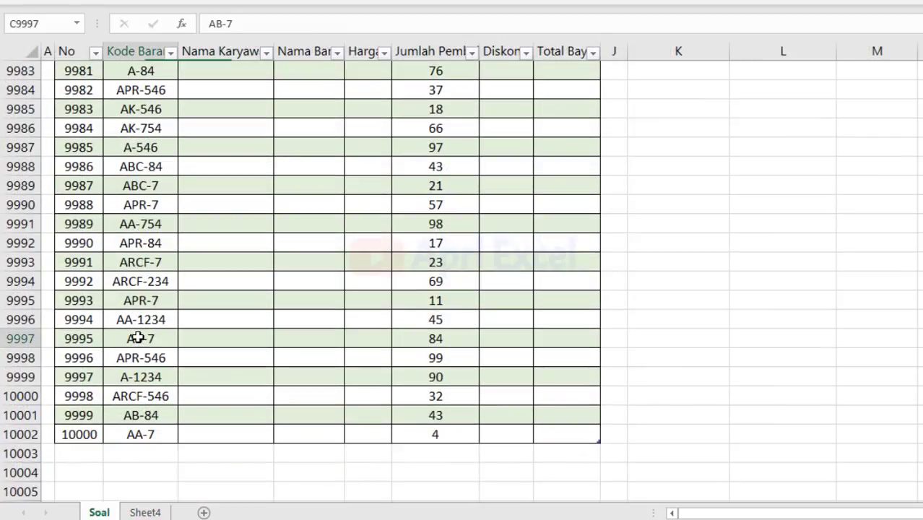
key("ctrl+c")
left_click(156, 451)
key("ctrl+v")
left_click(418, 456)
type("10")
left_click(672, 415)
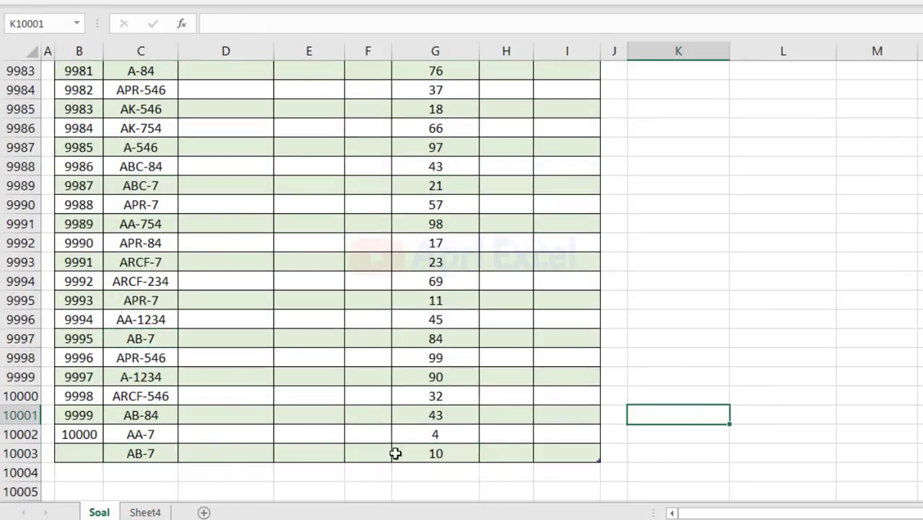
Refresh Sheet4's query output and check the new AB-7 row
left_click(145, 512)
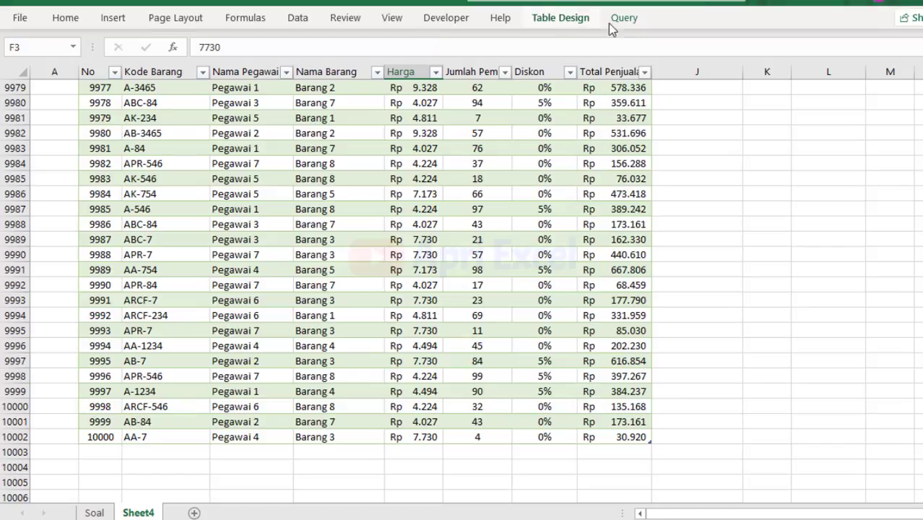
left_click(622, 18)
left_click(143, 50)
left_click(164, 452)
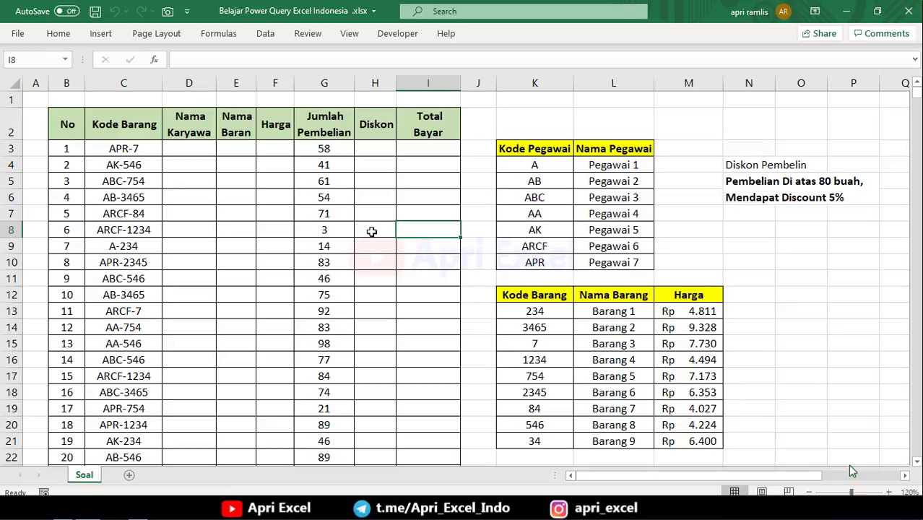
From cell E5 on Soal, show Data > Get Data > From File sources, including From Workbook
left_click(234, 181)
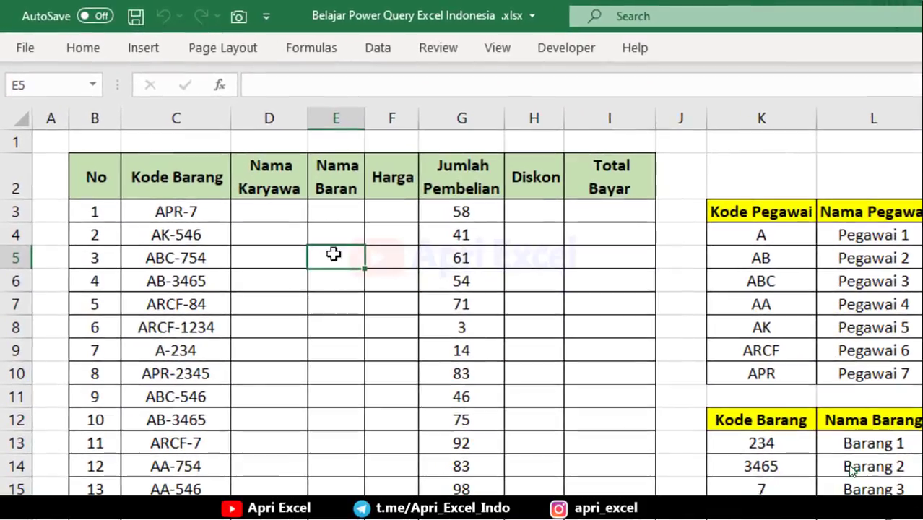
left_click(380, 50)
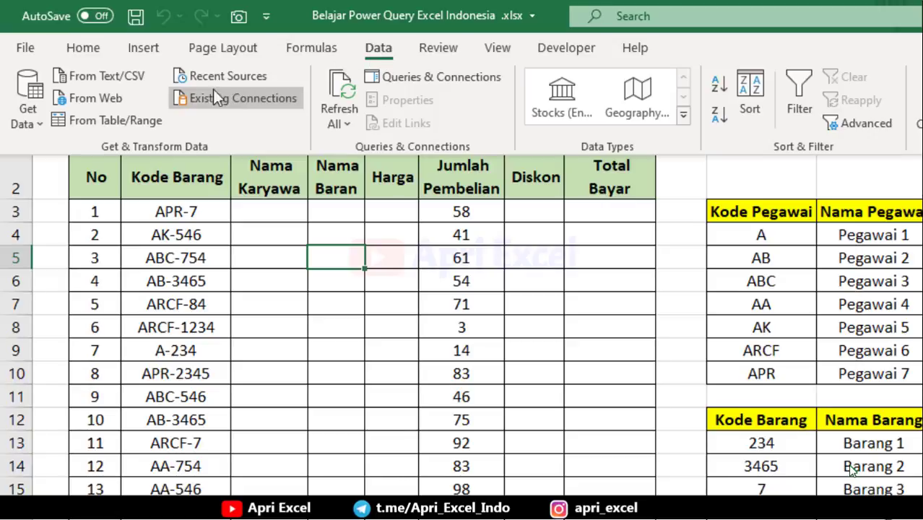
left_click(41, 128)
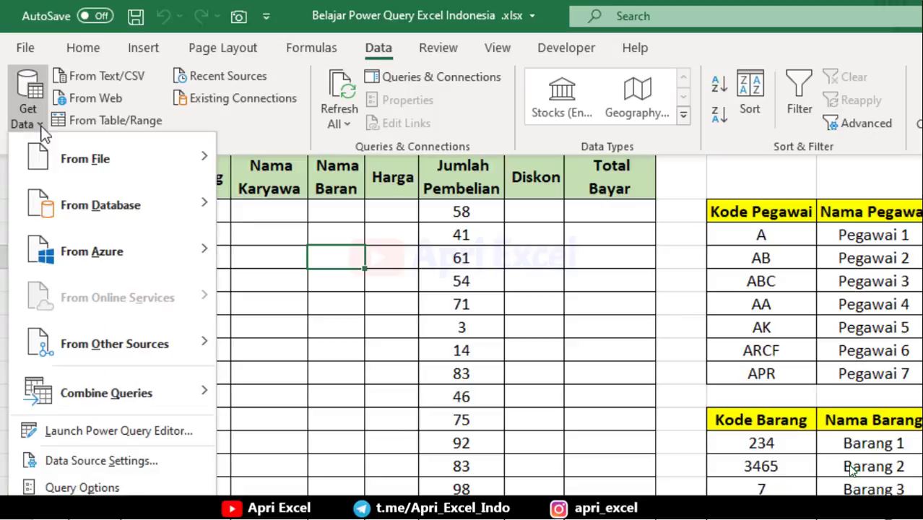
mouse_move(85, 159)
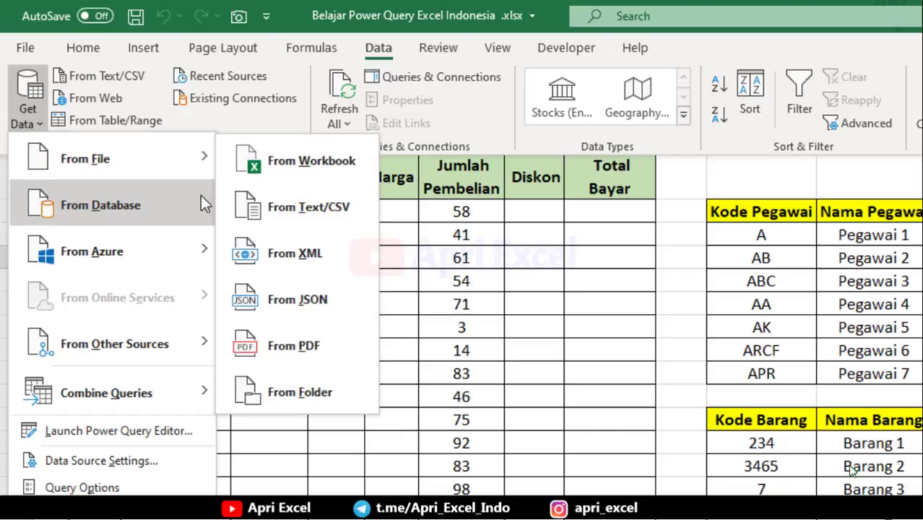
mouse_move(203, 205)
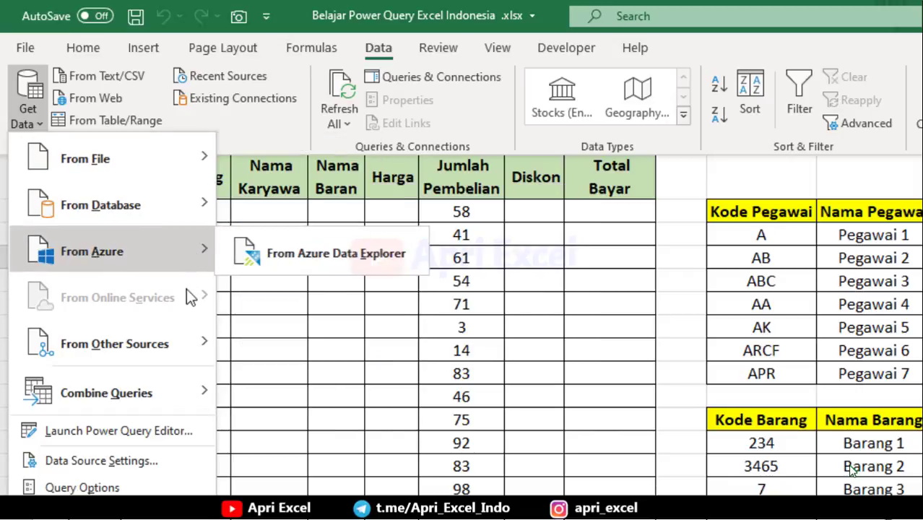
mouse_move(190, 345)
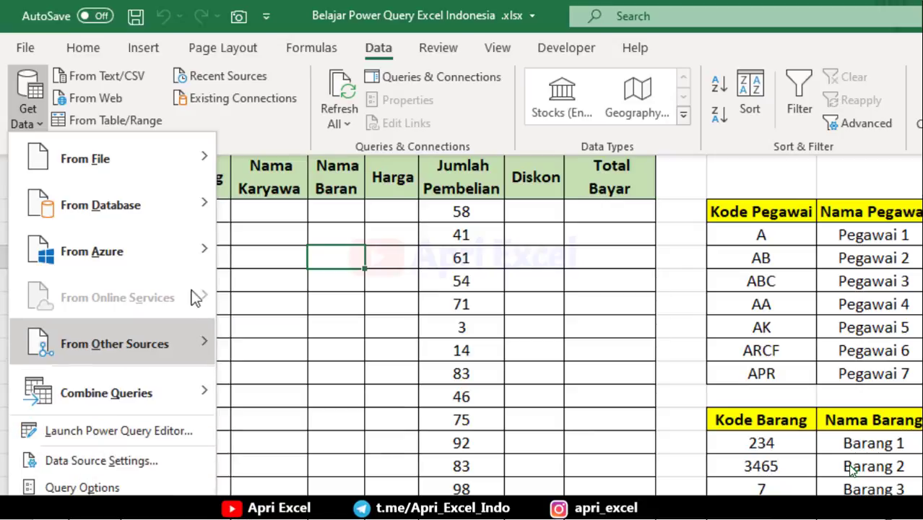
mouse_move(201, 153)
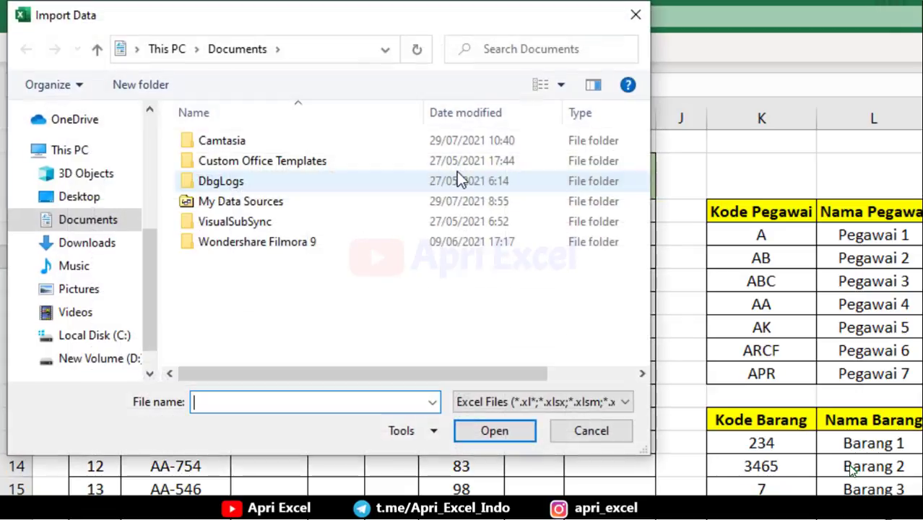
Browse to D:\Konten\Video Fix and import Belajar Power Query Excel Indonesia .xlsx
left_click(115, 359)
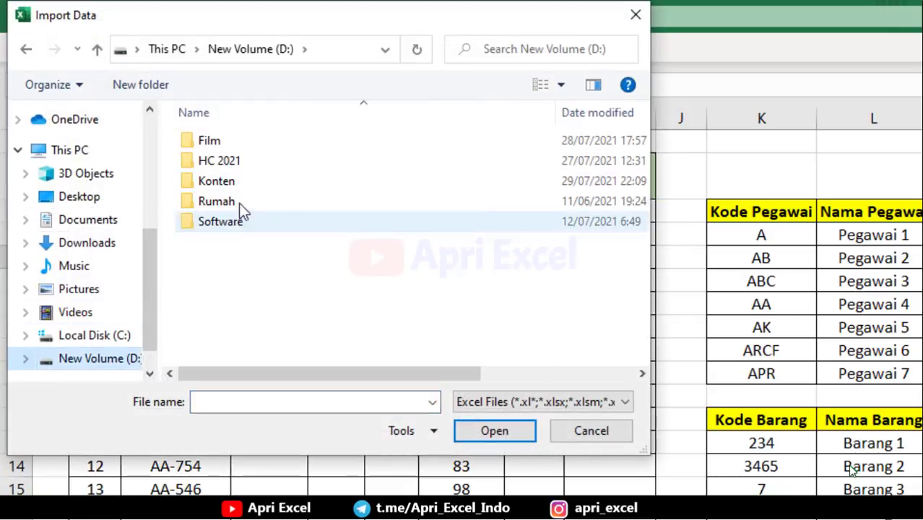
double_click(240, 185)
double_click(242, 263)
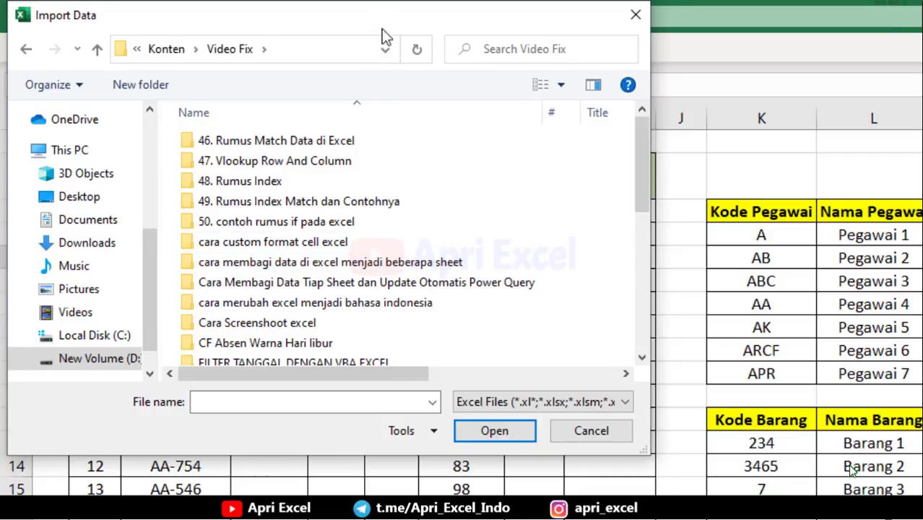
left_click_drag(381, 13, 394, 75)
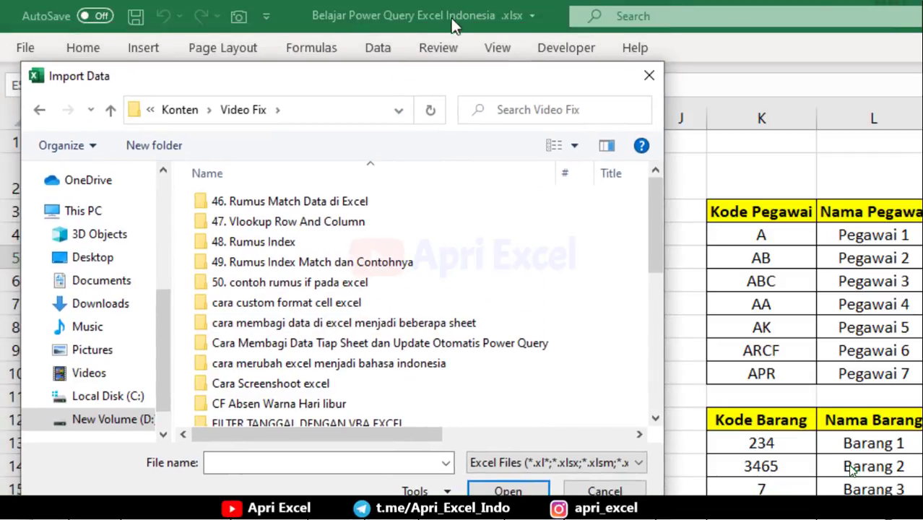
scroll(260, 390, "down", 2)
scroll(254, 388, "down", 2)
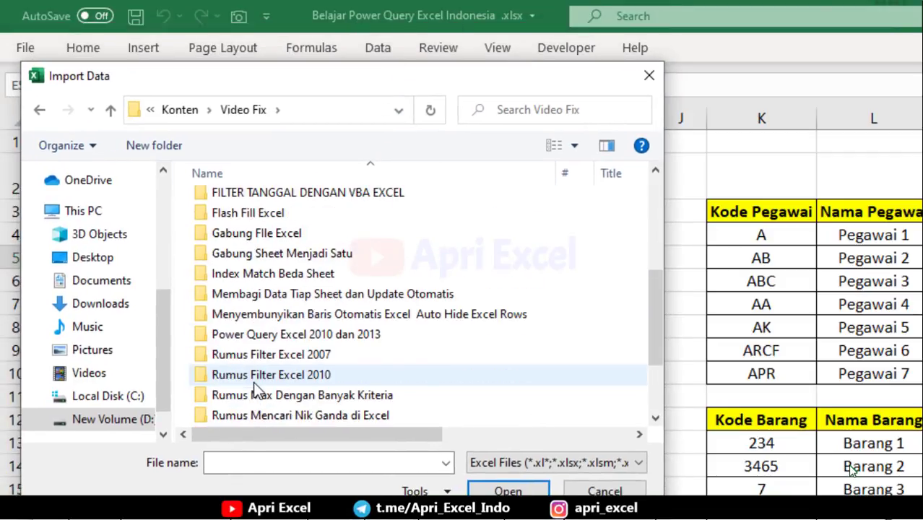
scroll(256, 390, "down", 2)
left_click(271, 354)
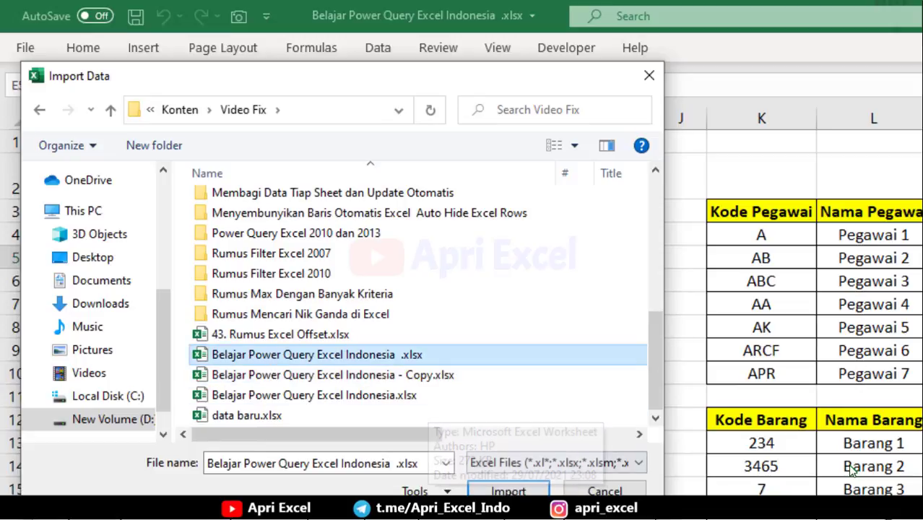
key("Return")
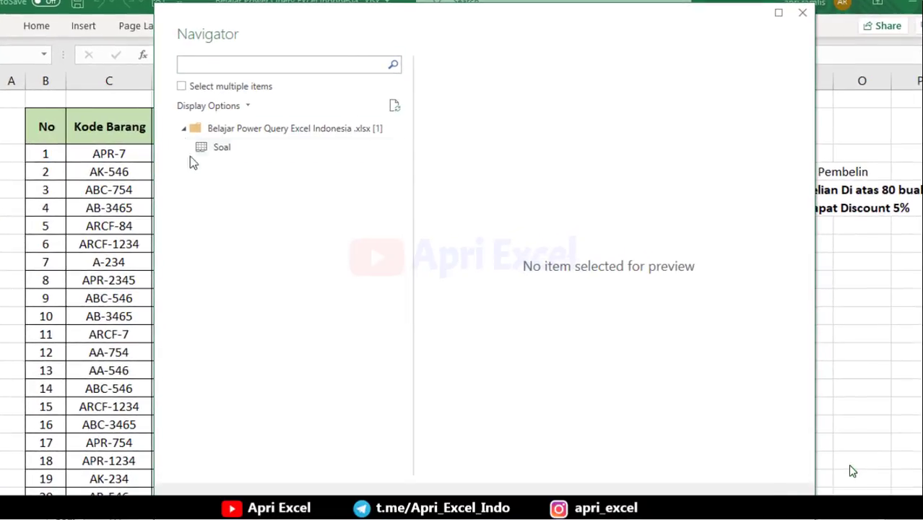
In the Navigator, turn Select multiple items off and preview the Soal table's data
left_click(222, 152)
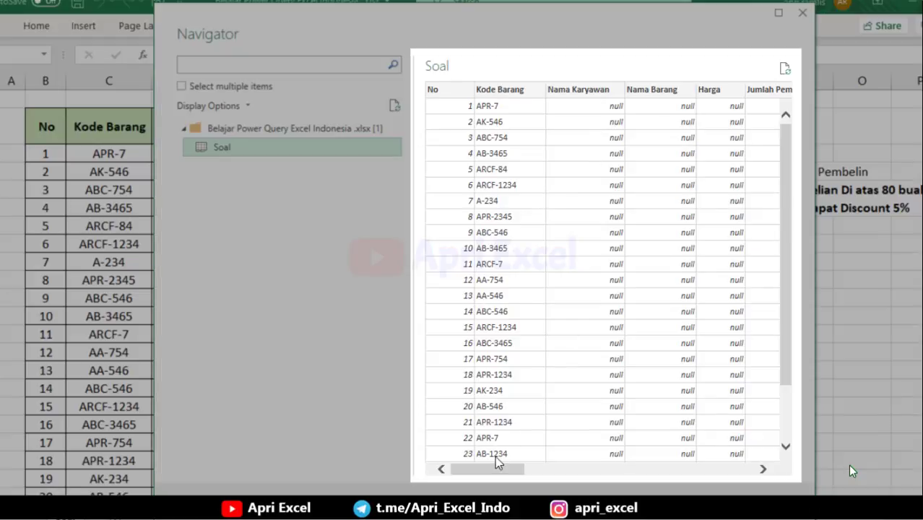
left_click_drag(495, 469, 755, 471)
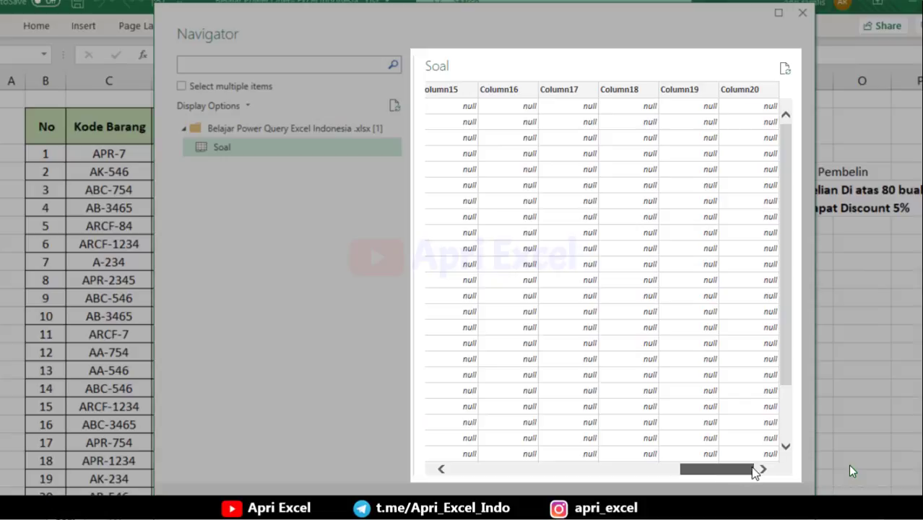
left_click_drag(755, 470, 470, 470)
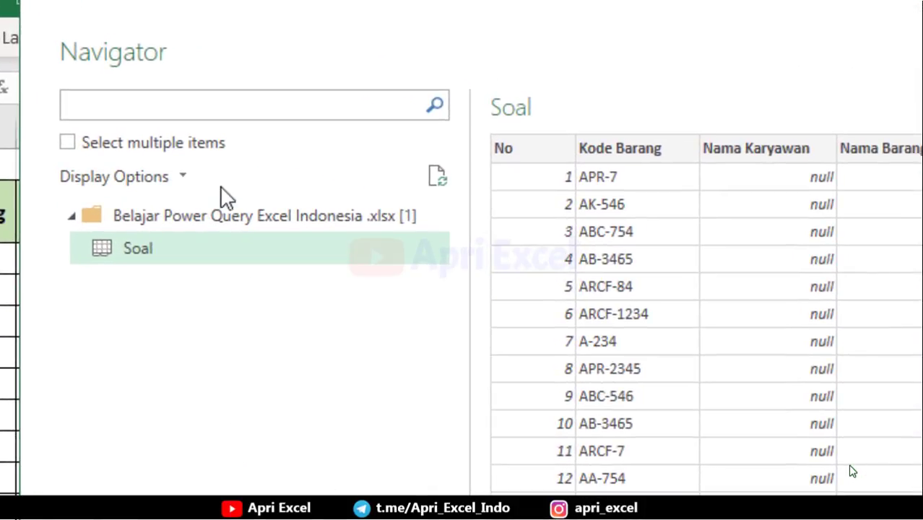
left_click(226, 214)
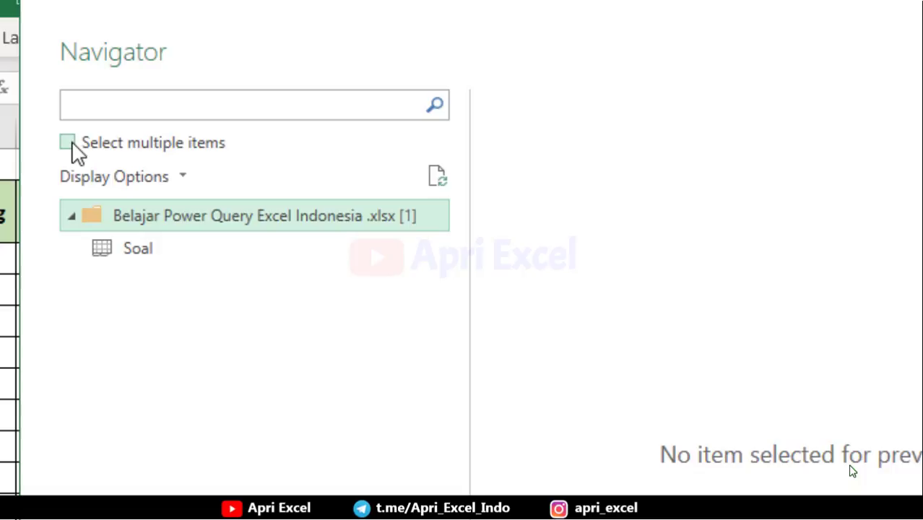
left_click(68, 143)
left_click(99, 249)
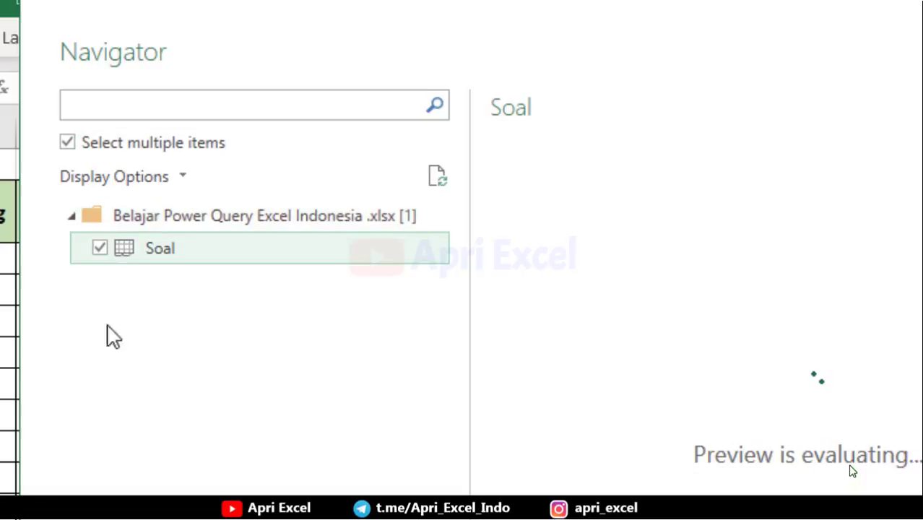
left_click(100, 247)
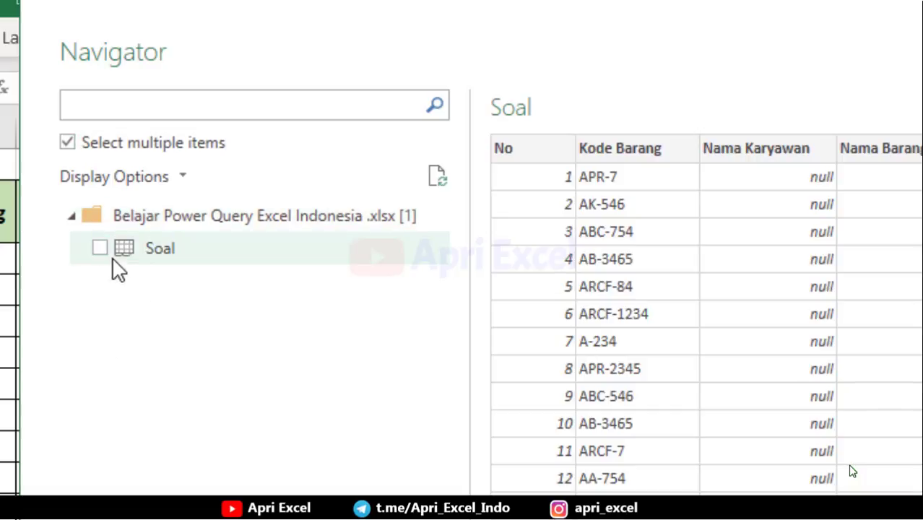
left_click(69, 143)
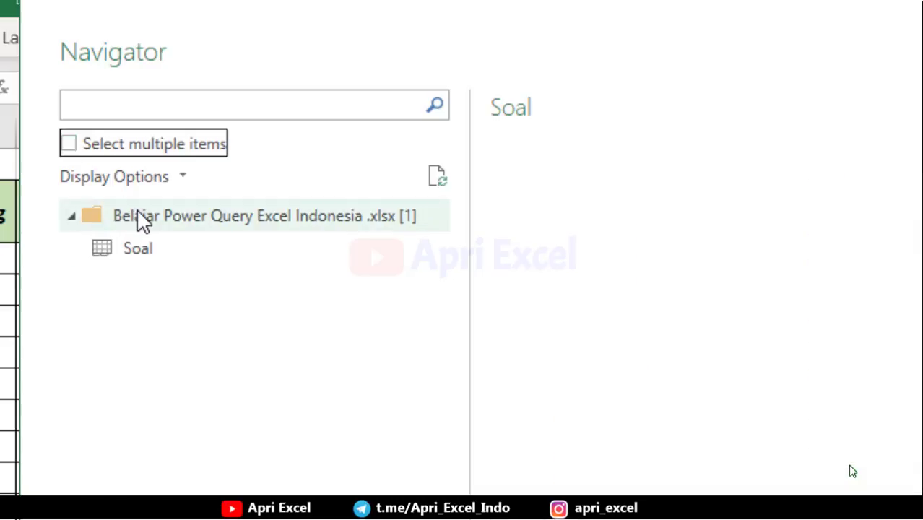
left_click(133, 250)
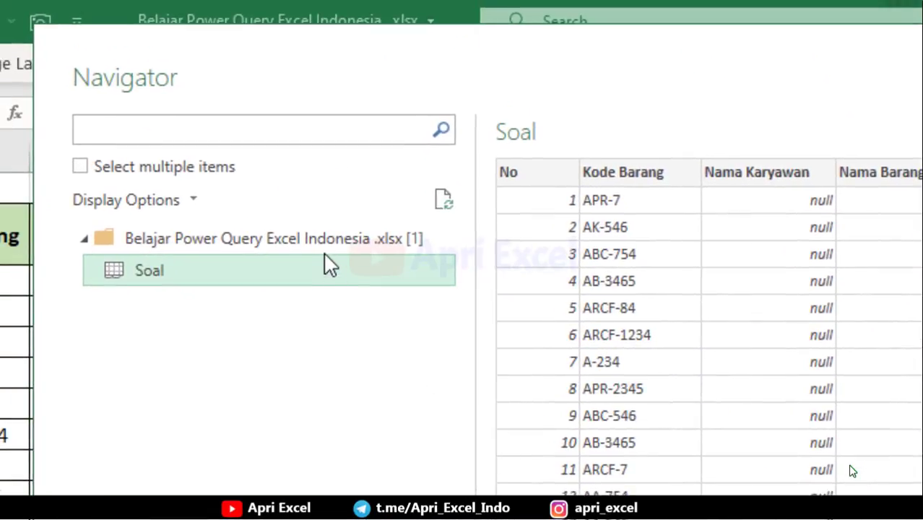
right_click(324, 269)
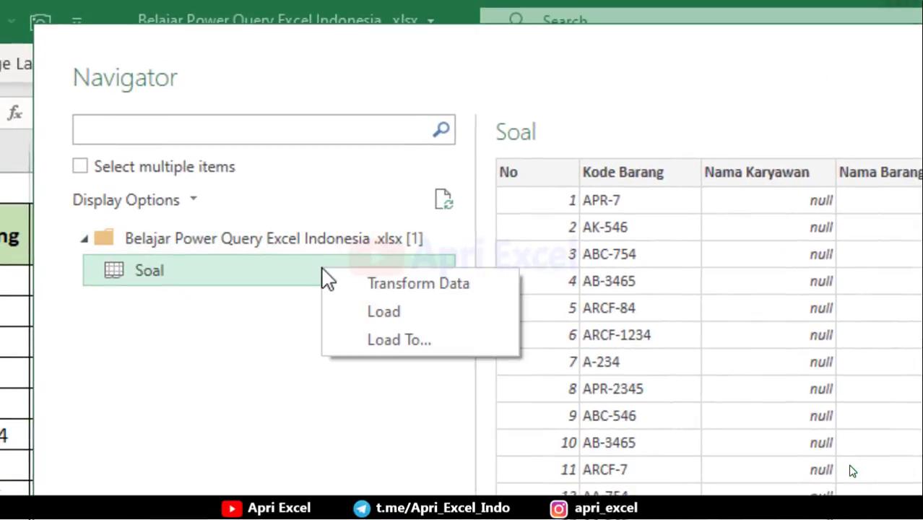
Open Soal via Transform Data and select the No, Kode Barang and Jumlah Pembelian columns
left_click(376, 282)
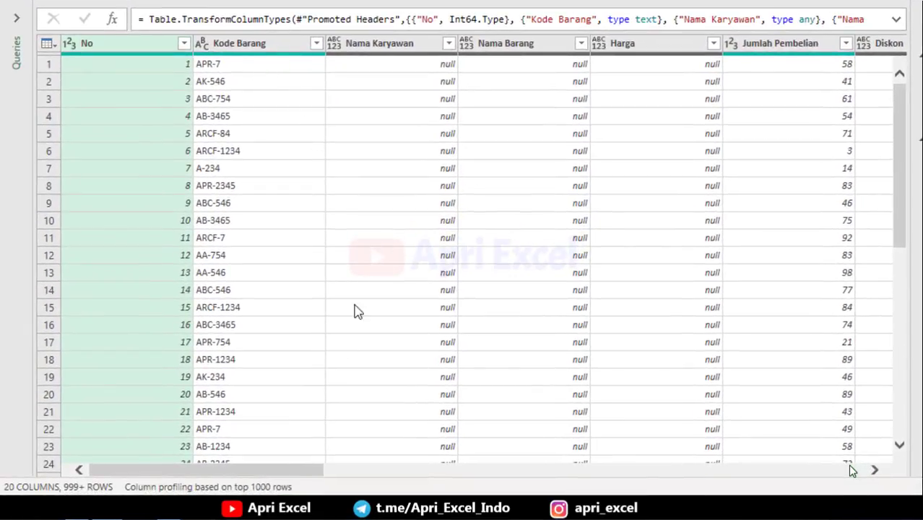
mouse_move(239, 473)
left_mouse_down()
mouse_move(675, 473)
mouse_move(843, 460)
mouse_move(99, 462)
left_mouse_up()
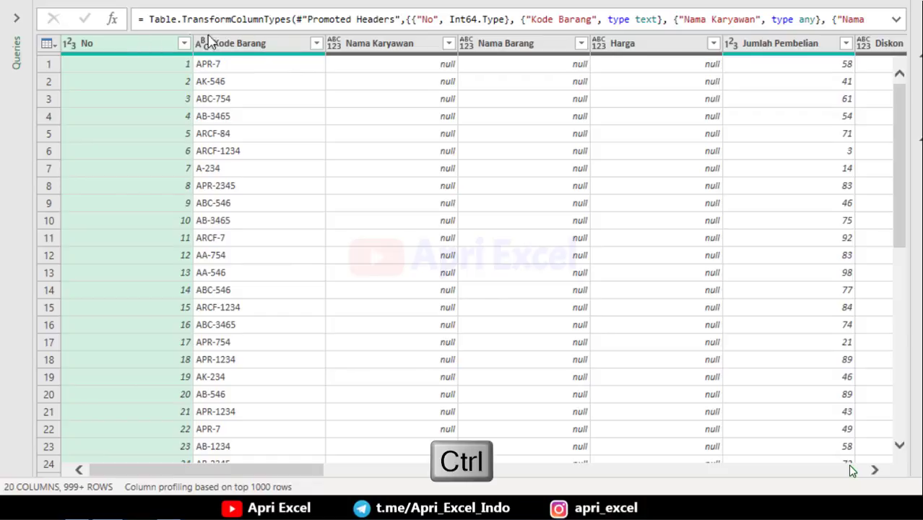
left_click(269, 44, "ctrl")
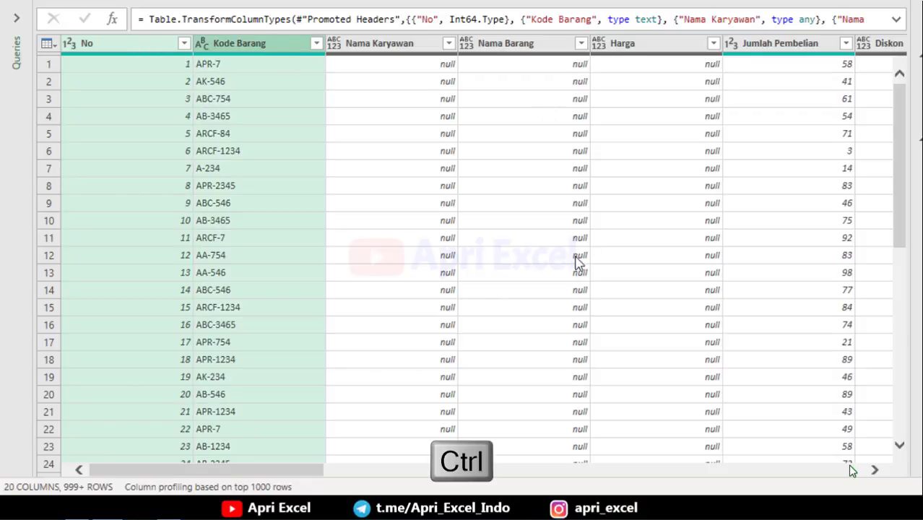
left_click(779, 43, "ctrl")
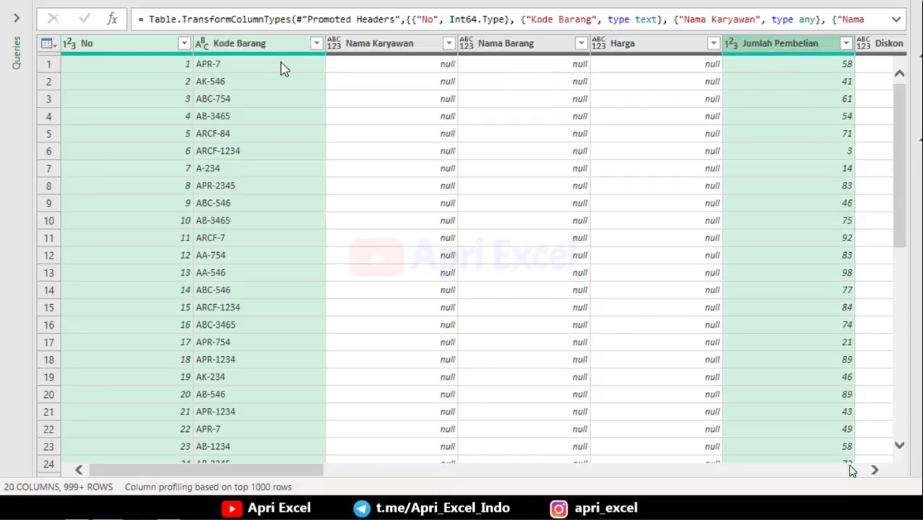
Remove Other Columns to keep No, Kode Barang and Jumlah Pembelian, undoing and redoing the step
right_click(269, 44)
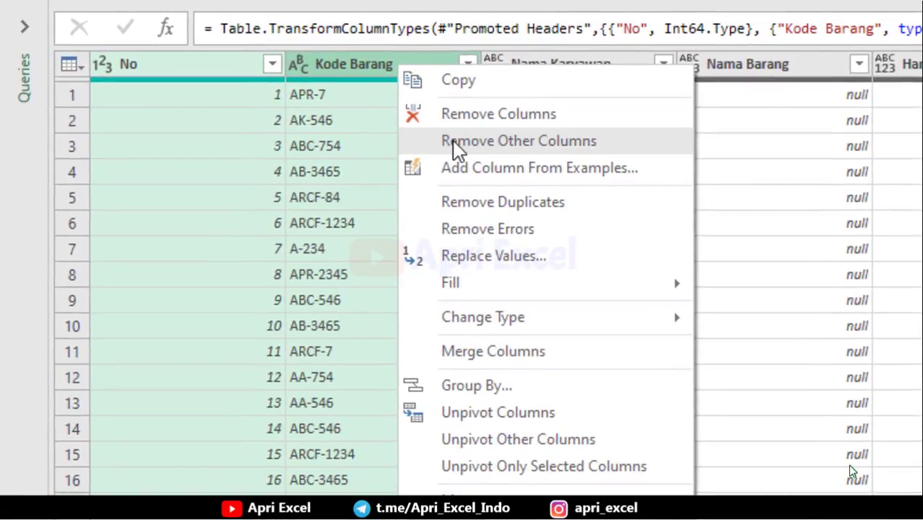
left_click(456, 143)
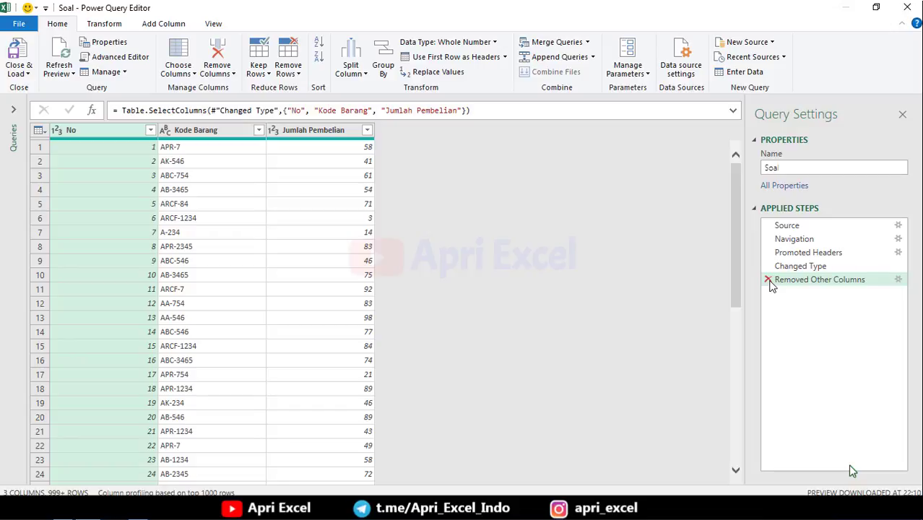
left_click(768, 280)
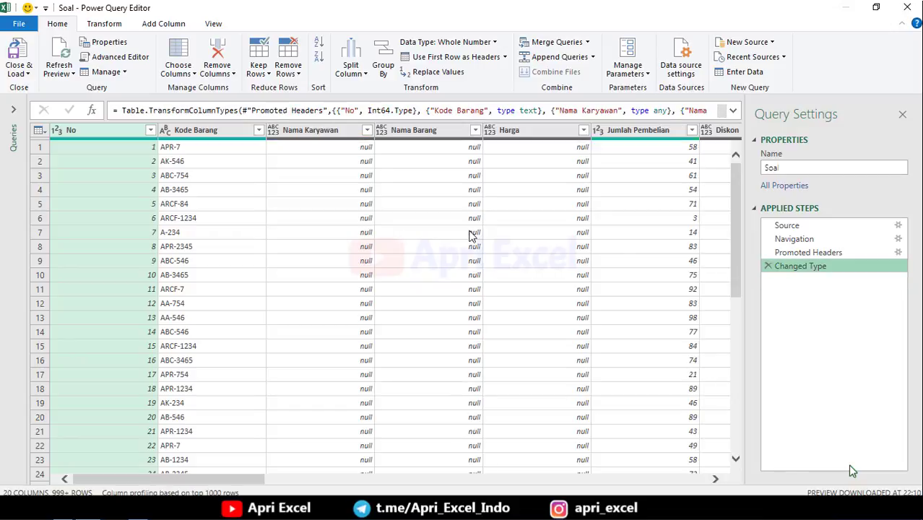
left_click(217, 129)
mouse_move(213, 480)
left_mouse_down()
mouse_move(254, 488)
mouse_move(335, 461)
left_mouse_up()
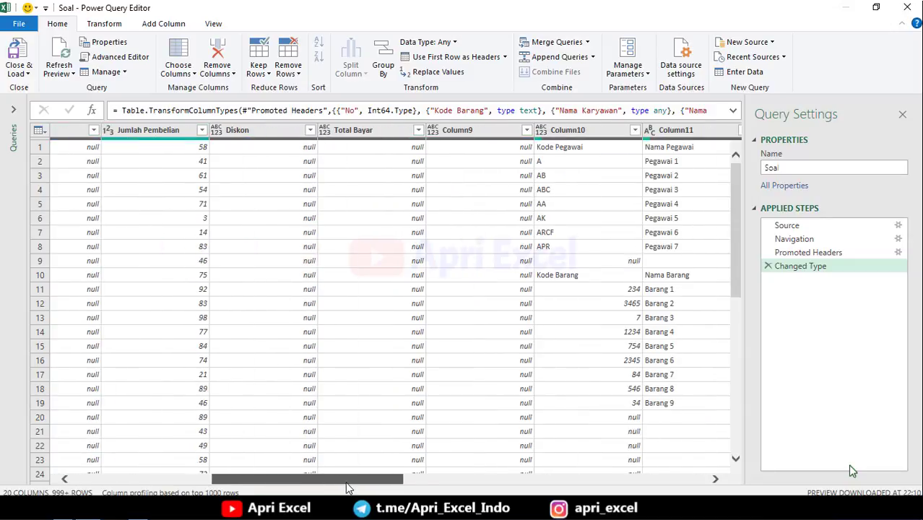
left_click(175, 132, "ctrl")
right_click(175, 132)
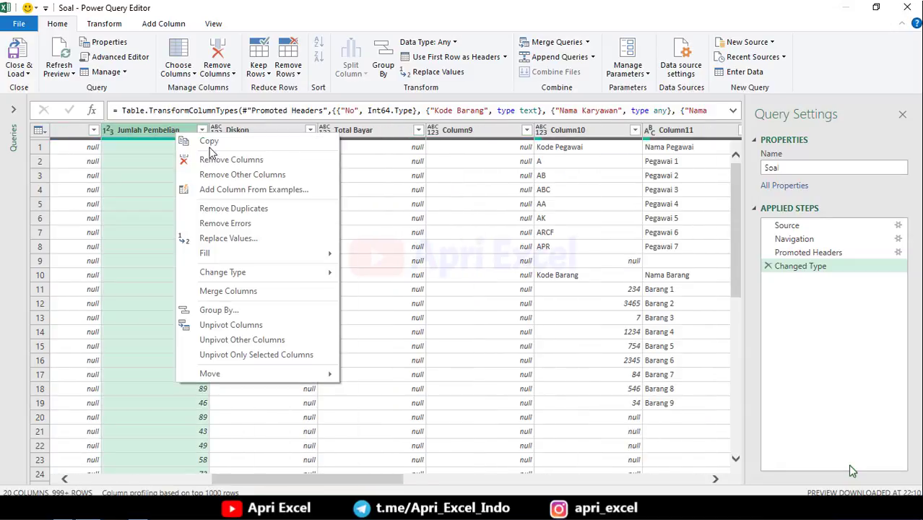
left_click(246, 175)
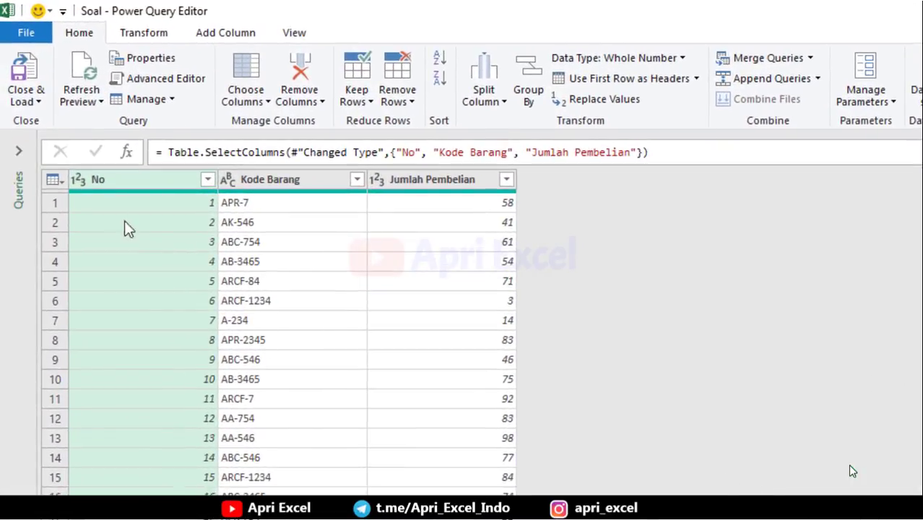
Expand the Queries pane and select the Kode Barang column
left_click(16, 151)
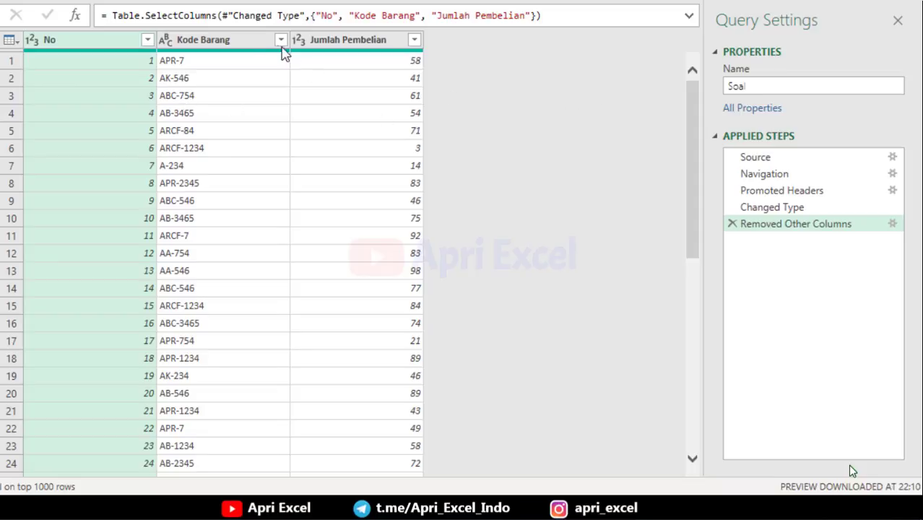
left_click(250, 42)
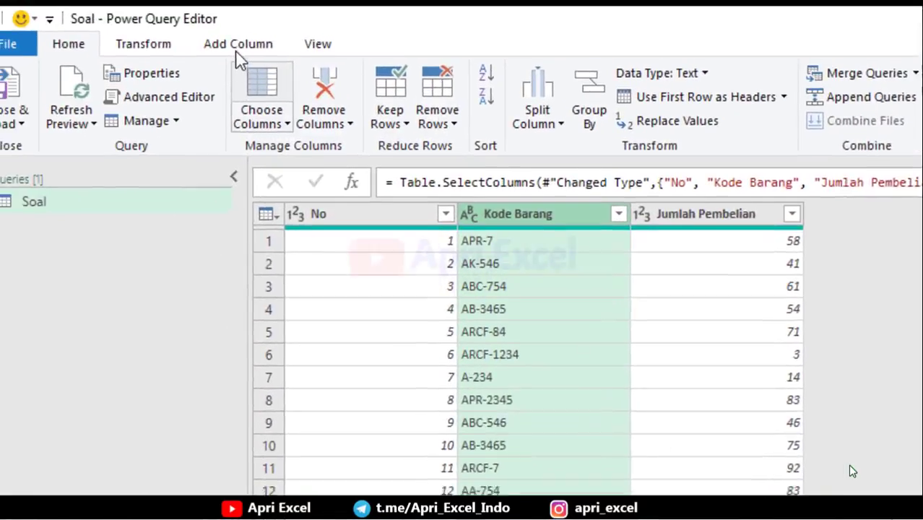
left_click(267, 63)
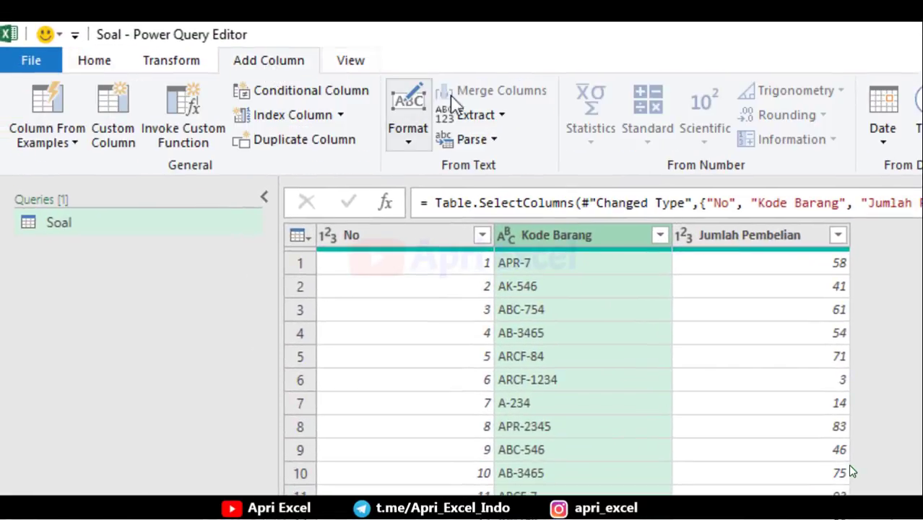
Add a Text Before Delimiter column taking each Kode Barang prefix before '-'
left_click(477, 120)
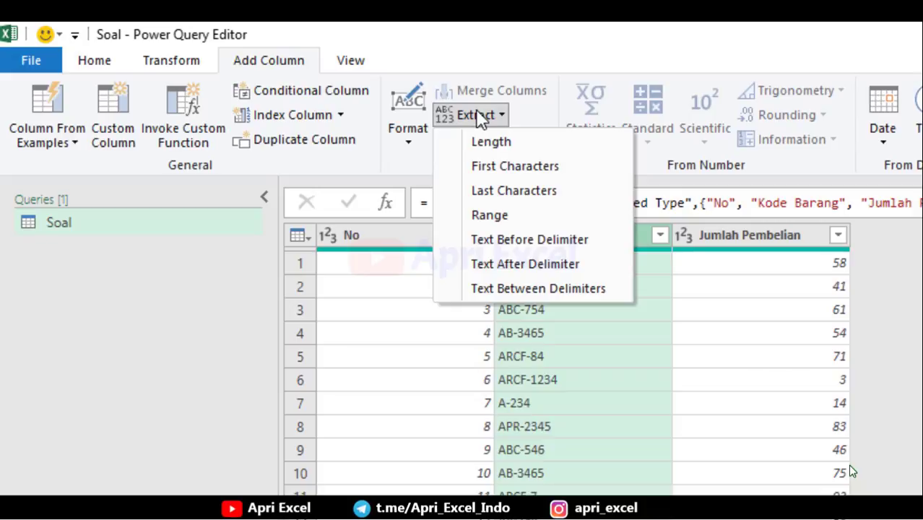
left_click(507, 241)
type("-")
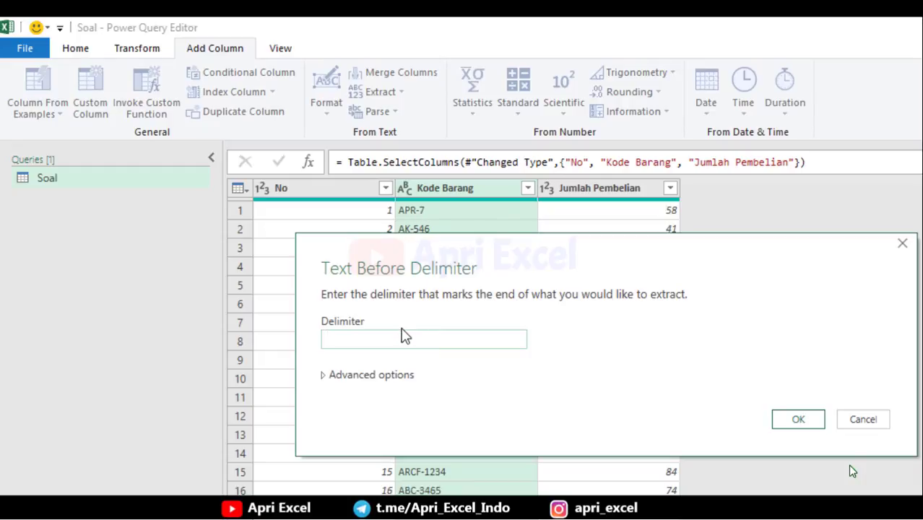
left_click(810, 420)
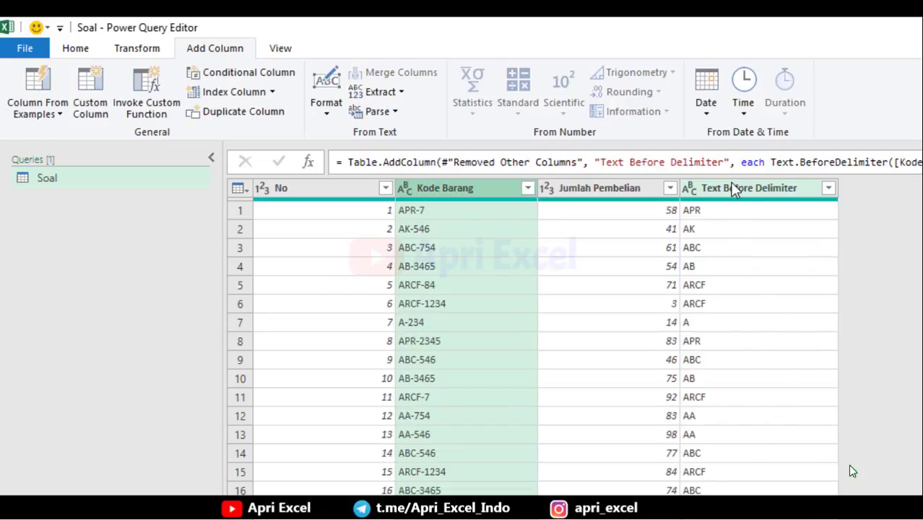
left_click(724, 189)
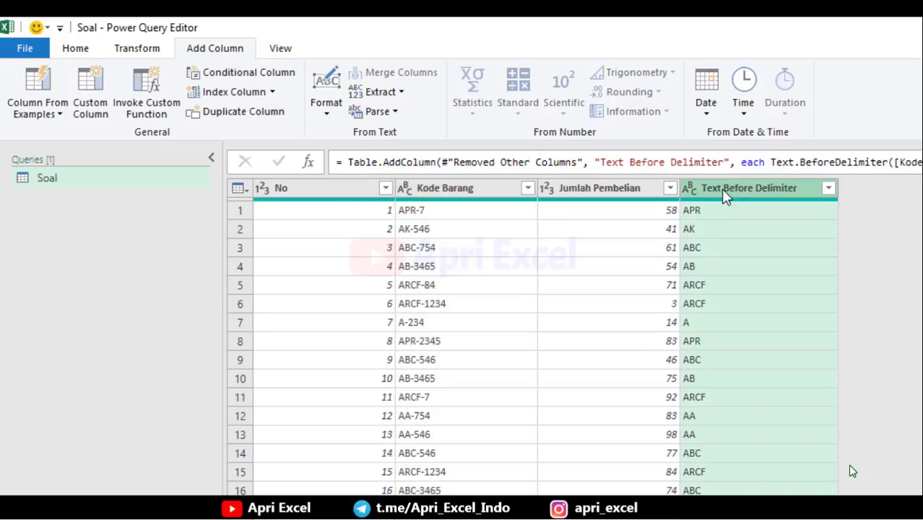
left_click(422, 187)
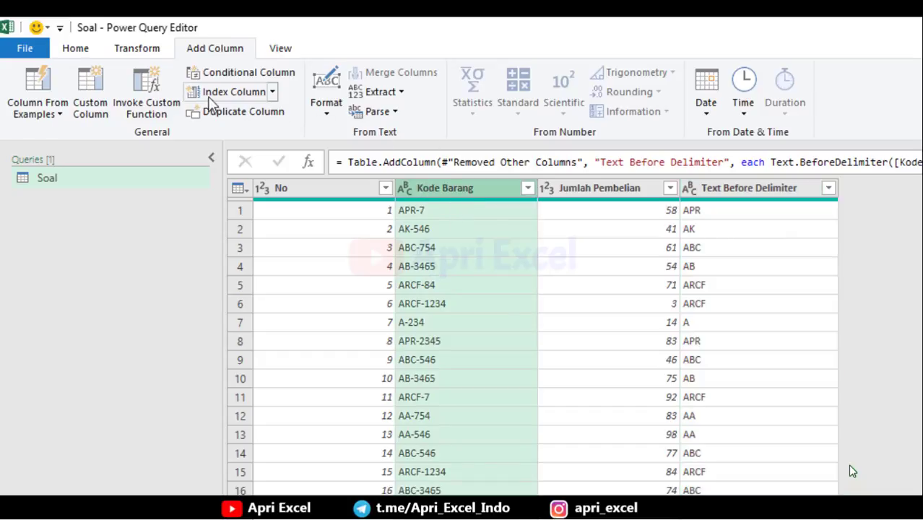
Add a Text After Delimiter column holding each Kode Barang's numeric suffix after '-'
left_click(397, 94)
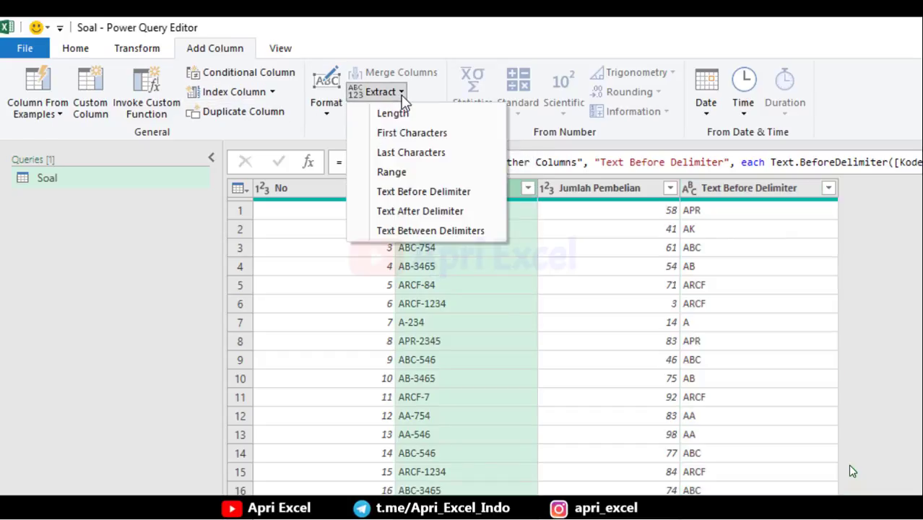
left_click(403, 215)
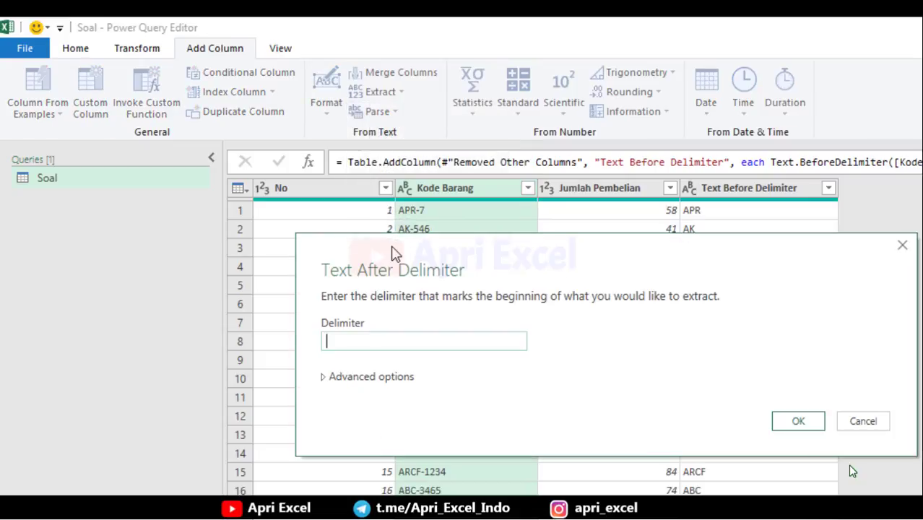
left_click(784, 426)
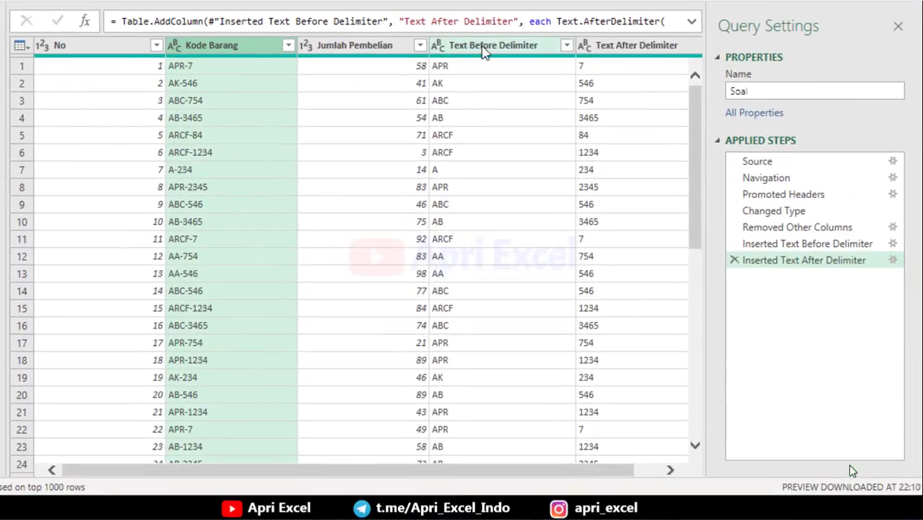
left_click(485, 46)
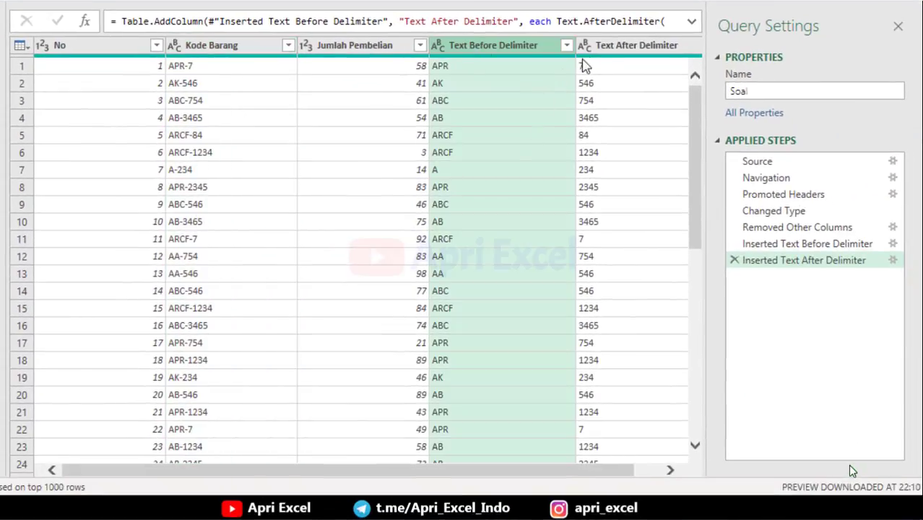
left_click(605, 48)
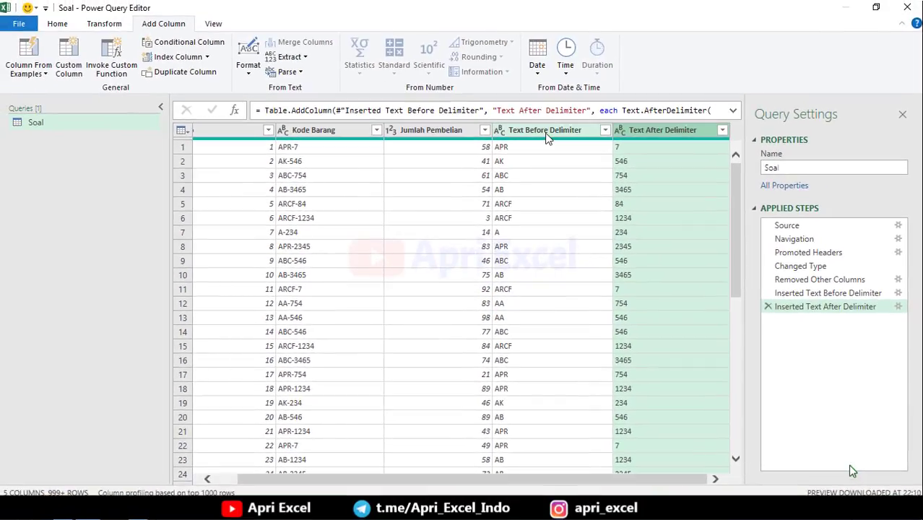
left_click(546, 137)
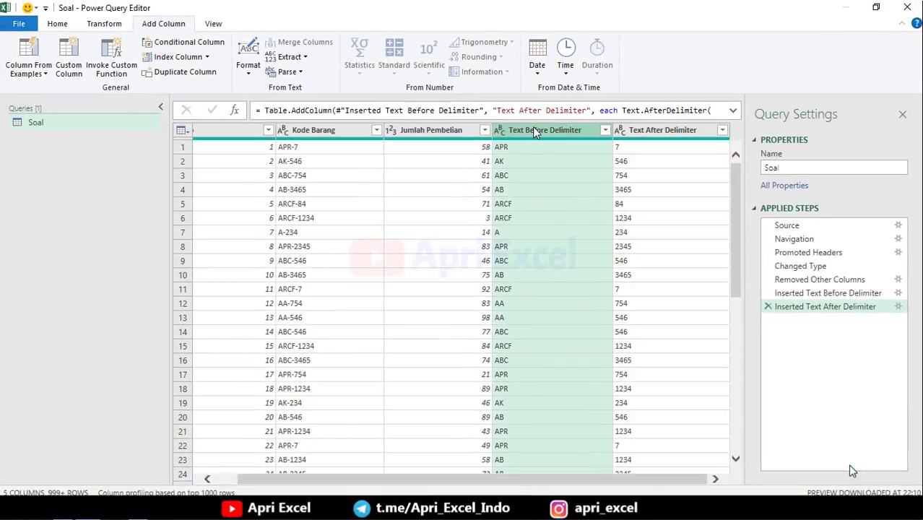
Close Power Query keeping changes, then convert the employee lookup range on Soal into a table
left_click(904, 7)
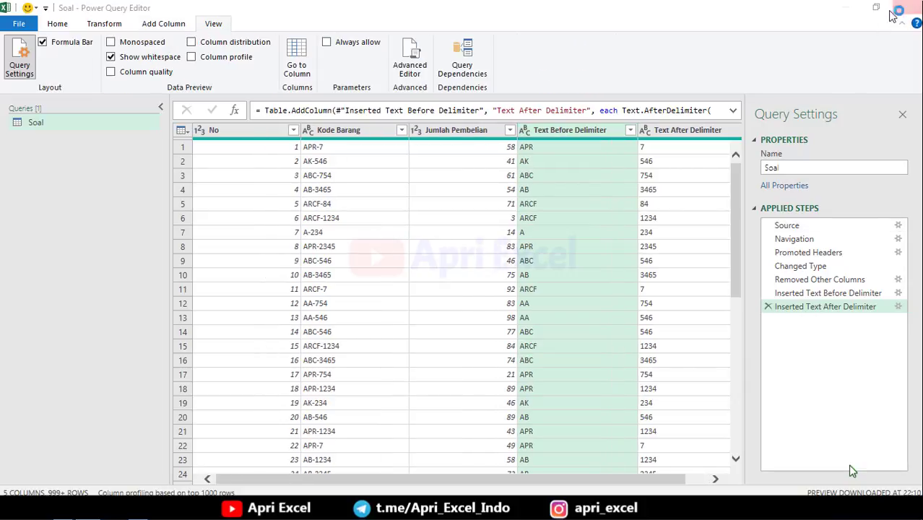
left_click(477, 276)
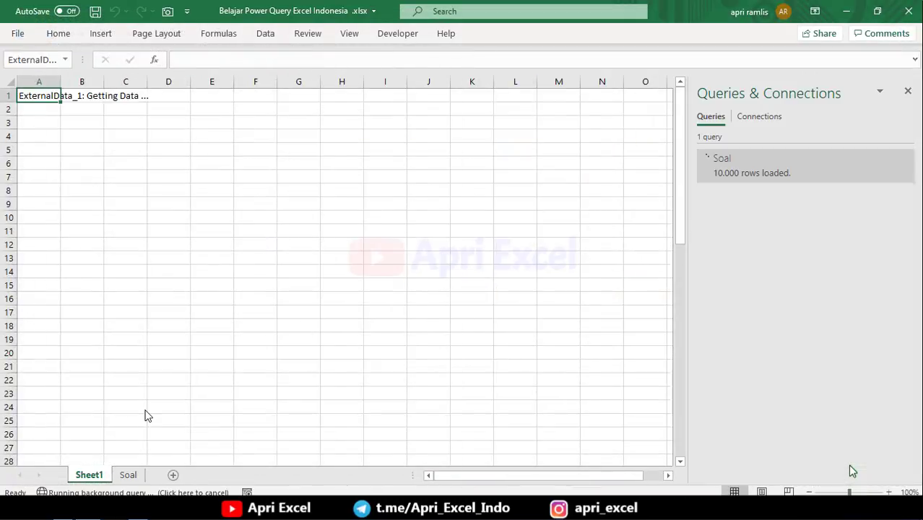
left_click(128, 475)
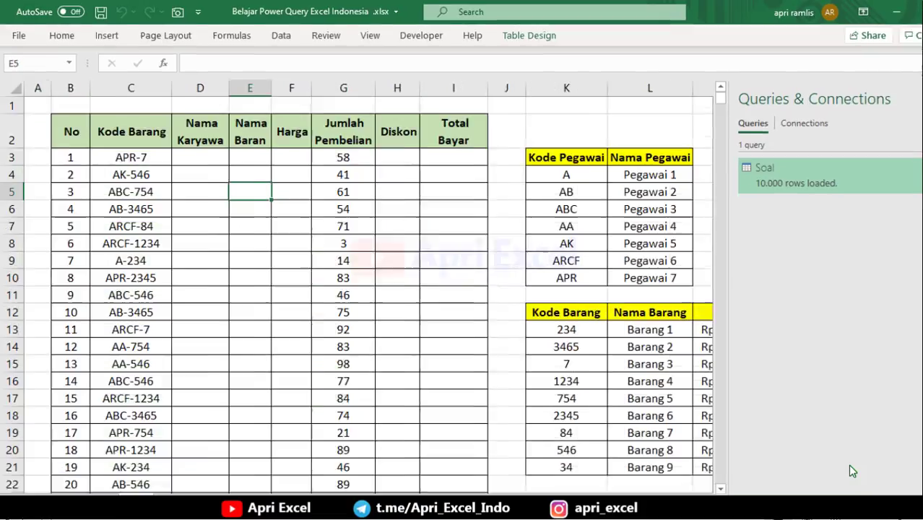
left_click(657, 242)
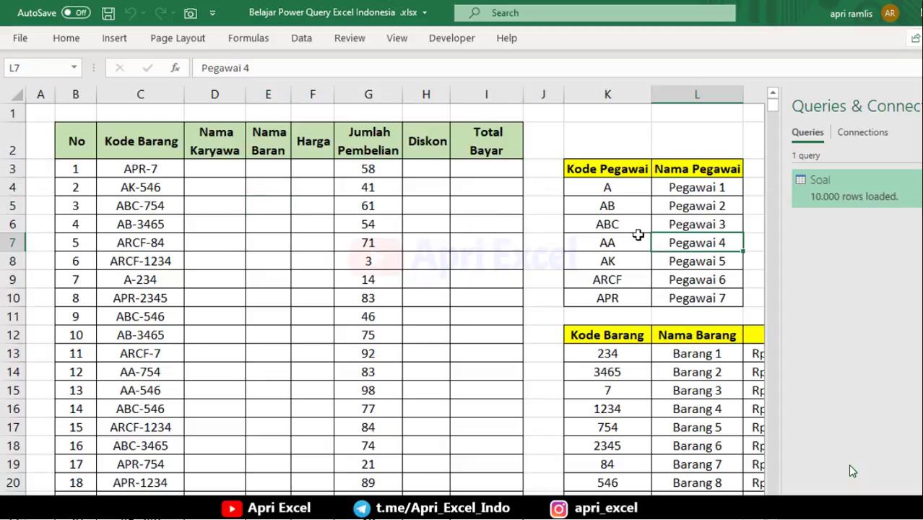
left_click(113, 43)
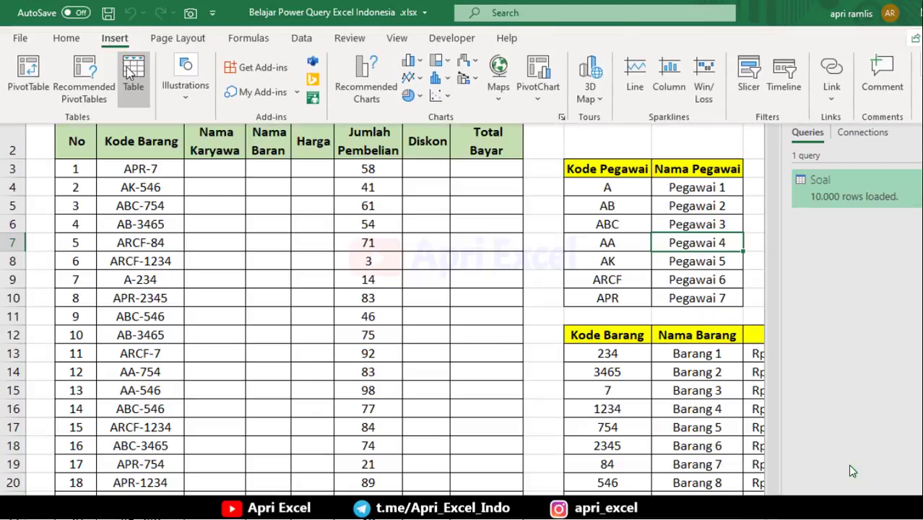
left_click(130, 70)
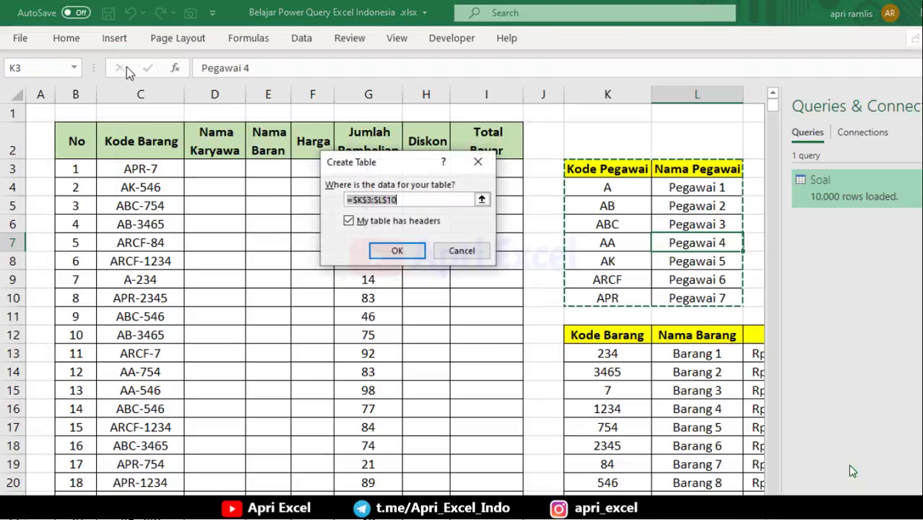
left_click(396, 250)
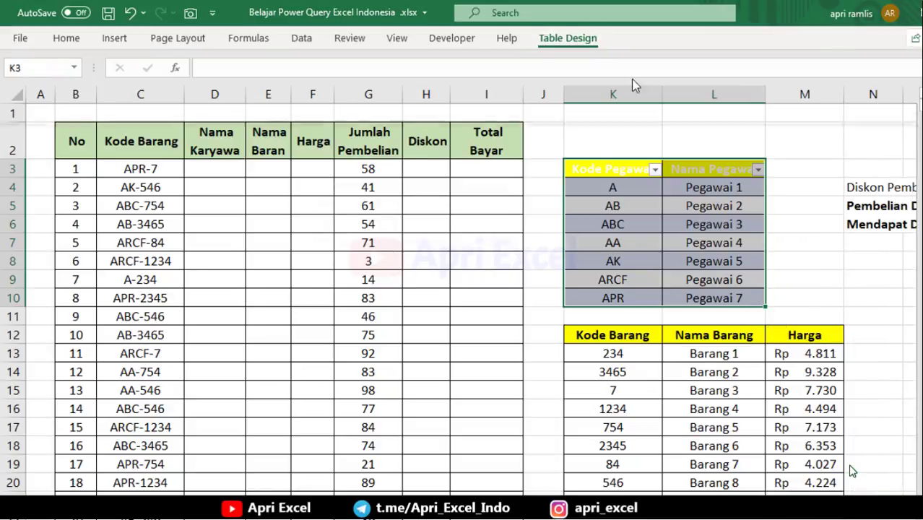
Convert the item price range into table Table3 with a green table style
left_click(669, 337)
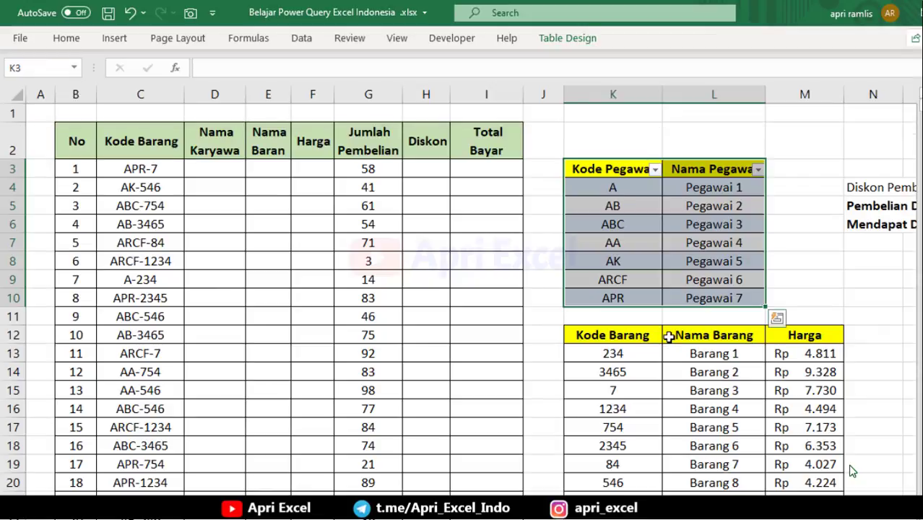
left_click(670, 336)
left_click(114, 37)
left_click(134, 85)
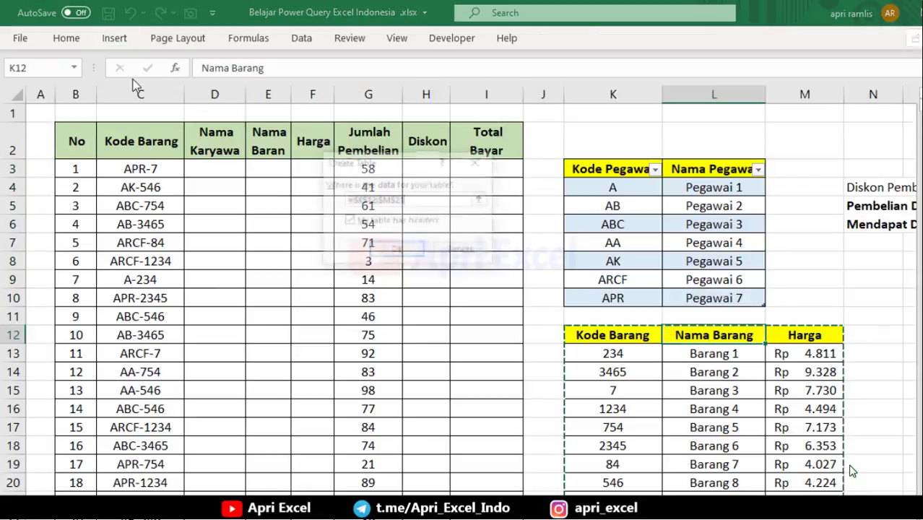
key("Return")
left_click(590, 46)
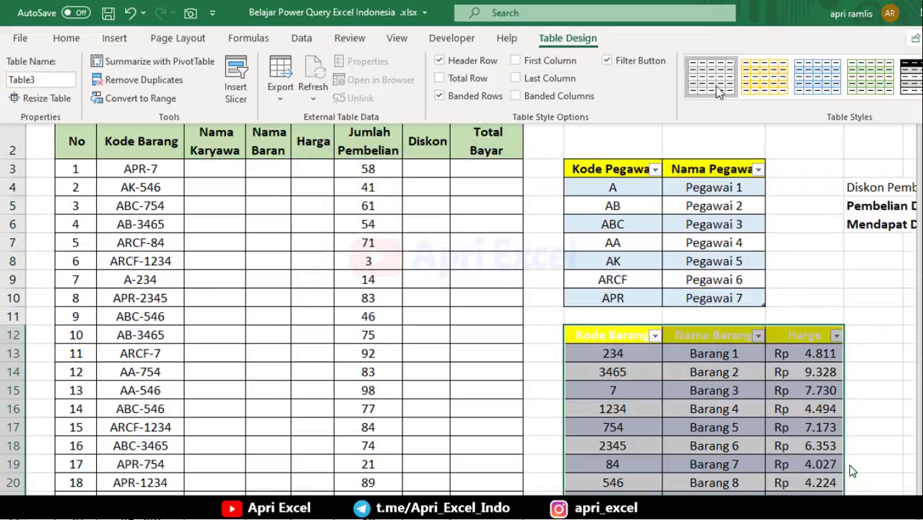
left_click(852, 79)
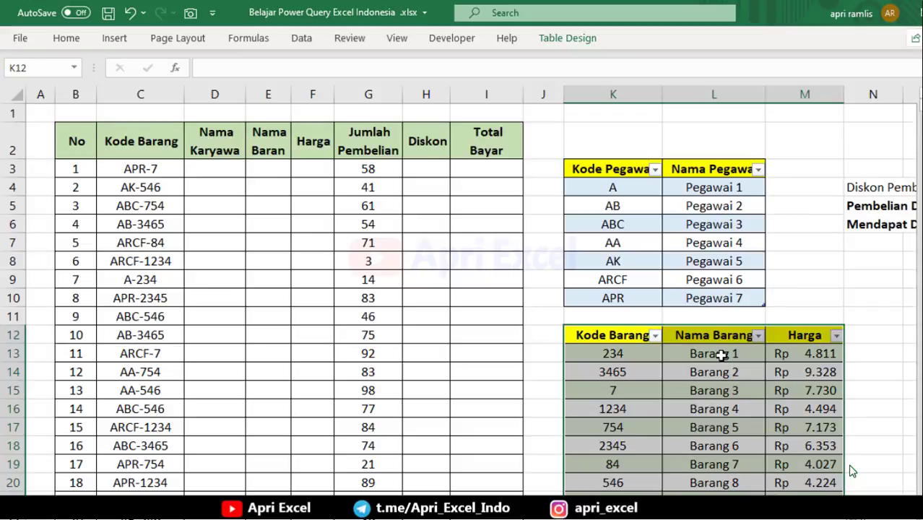
left_click(720, 354)
left_click(699, 227)
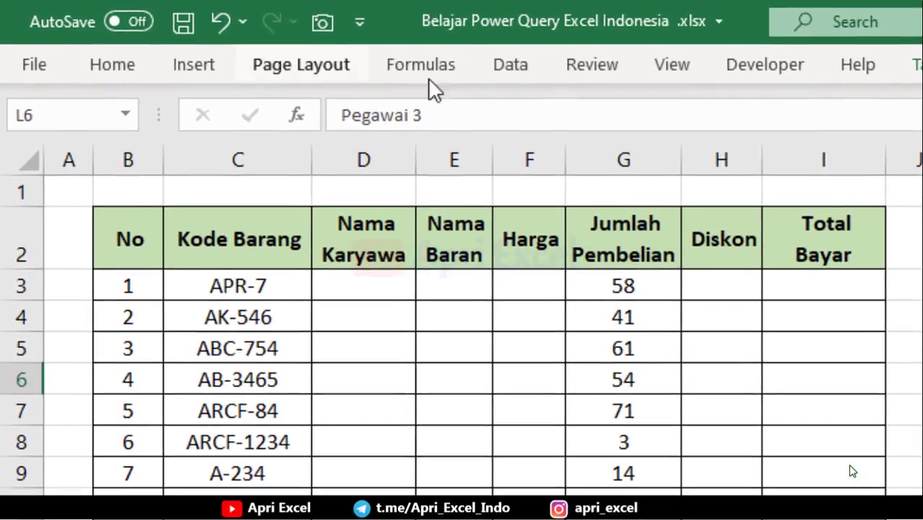
Create a query from the employee table via From Table/Range and rename Table2 to 'Kode Pegawai'
left_click(514, 71)
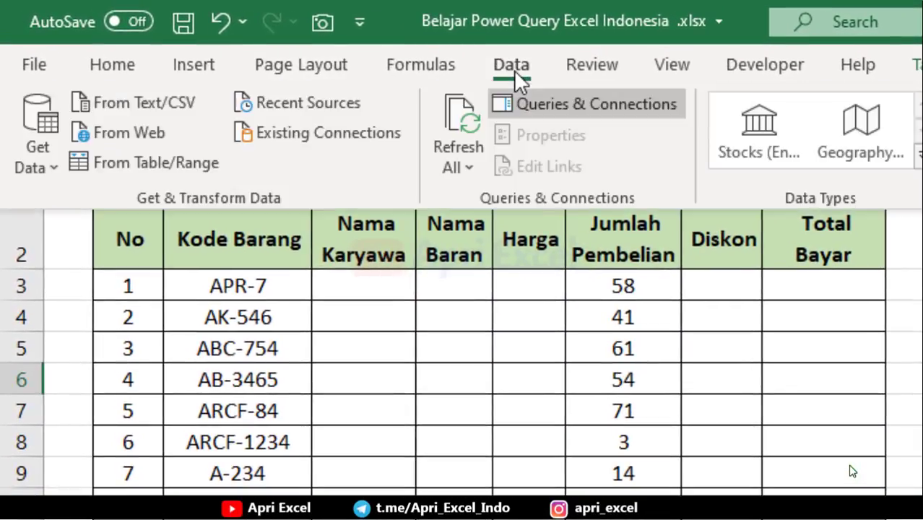
left_click(194, 163)
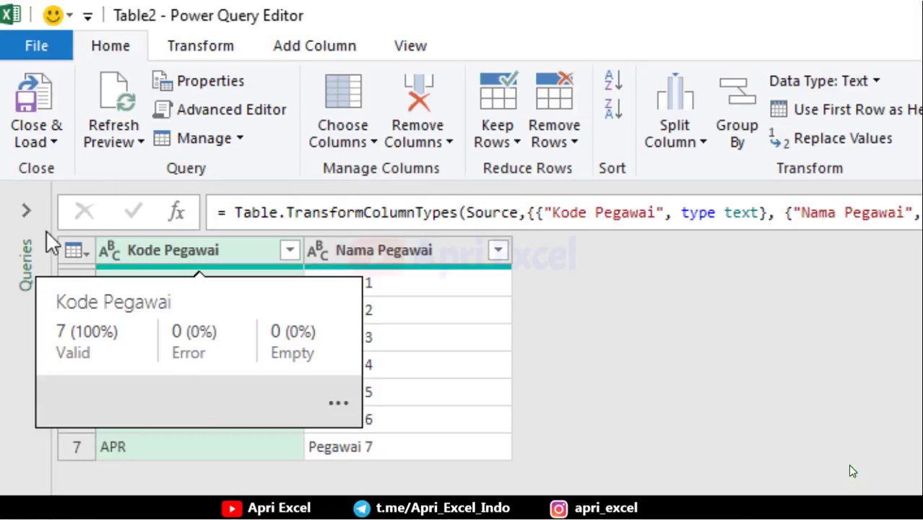
left_click(30, 211)
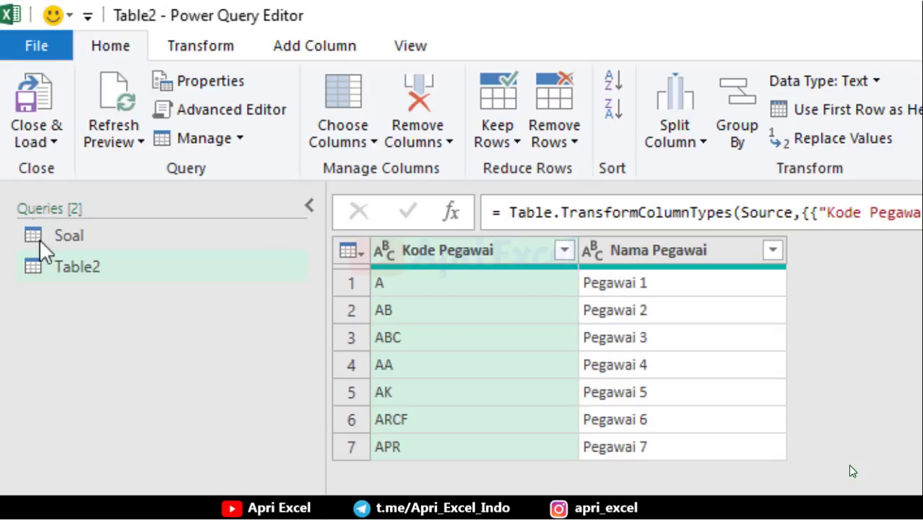
right_click(92, 268)
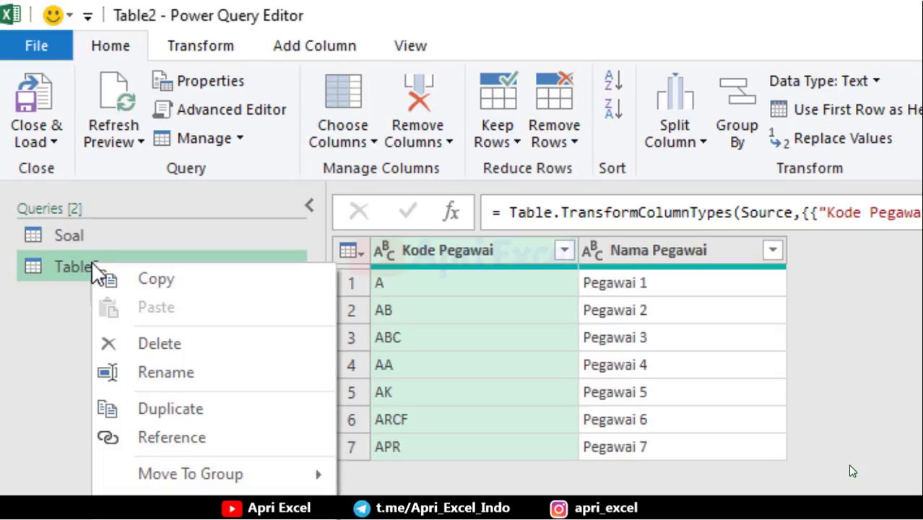
left_click(169, 379)
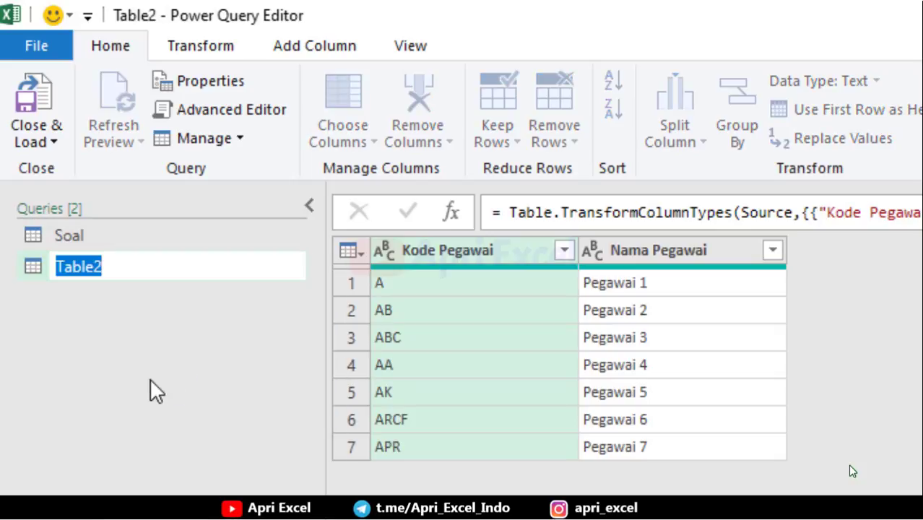
type("Kode ")
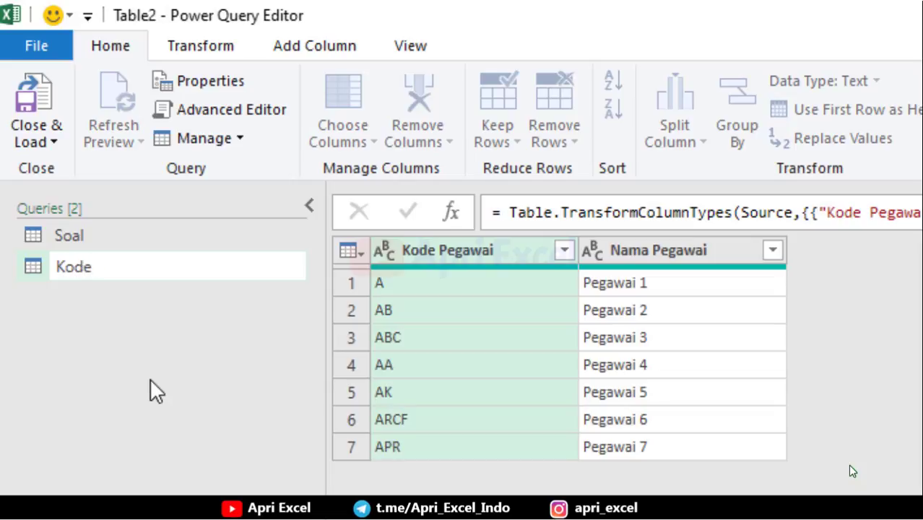
type("Pegawai")
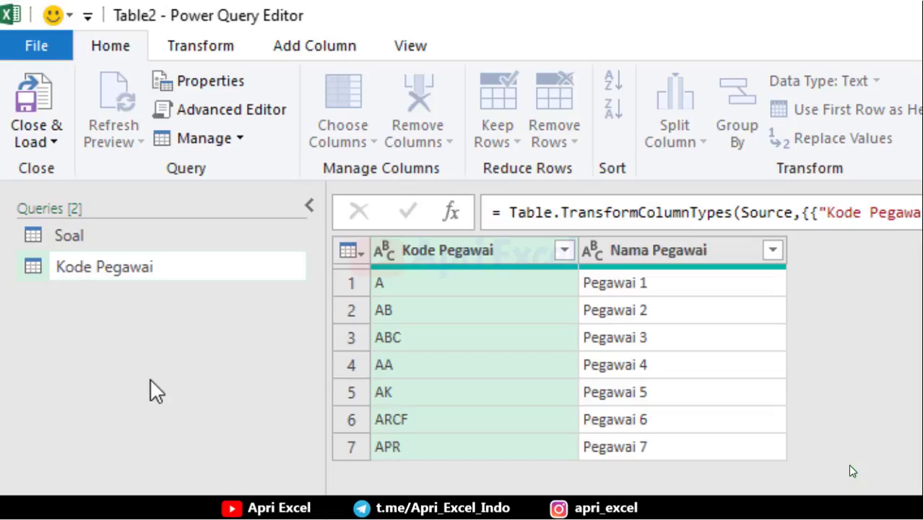
key("Return")
Fuzzy-merge Soal with Kode Pegawai, matching Text Before Delimiter to the Kode Pegawai column
left_click(210, 236)
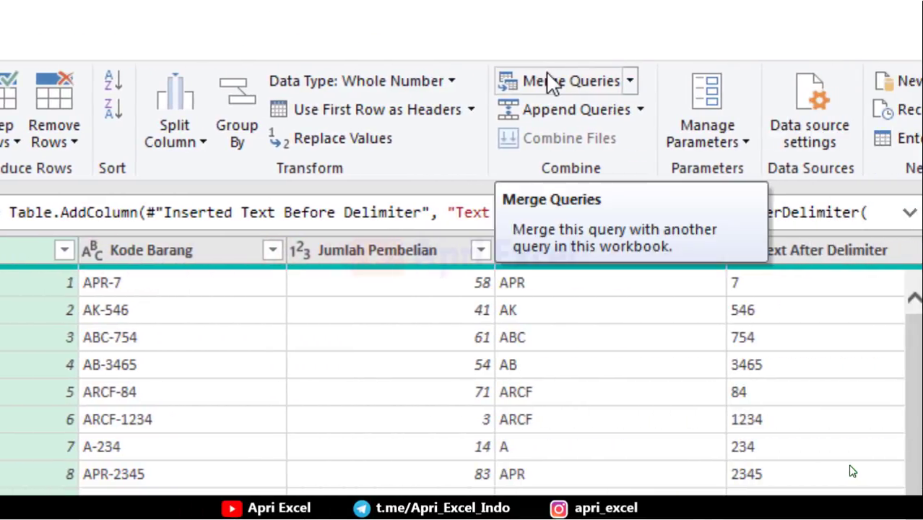
left_click(549, 81)
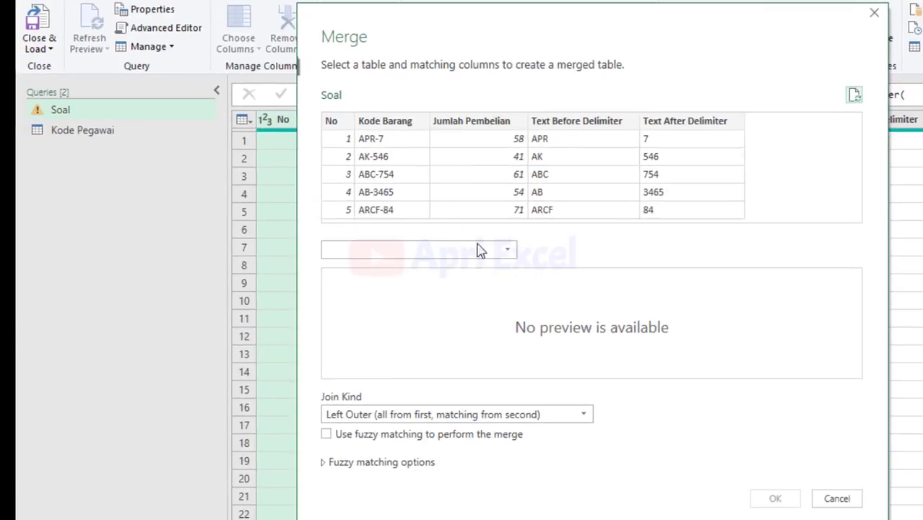
left_click(509, 254)
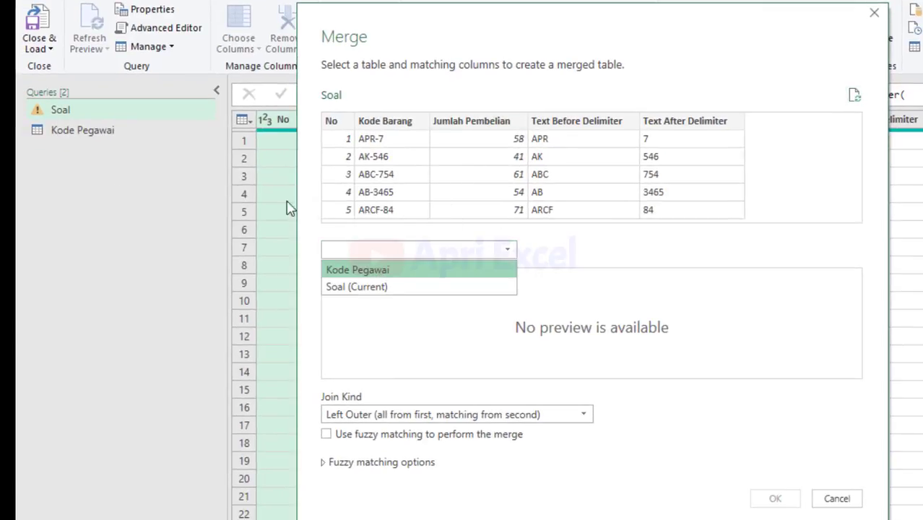
left_click(368, 272)
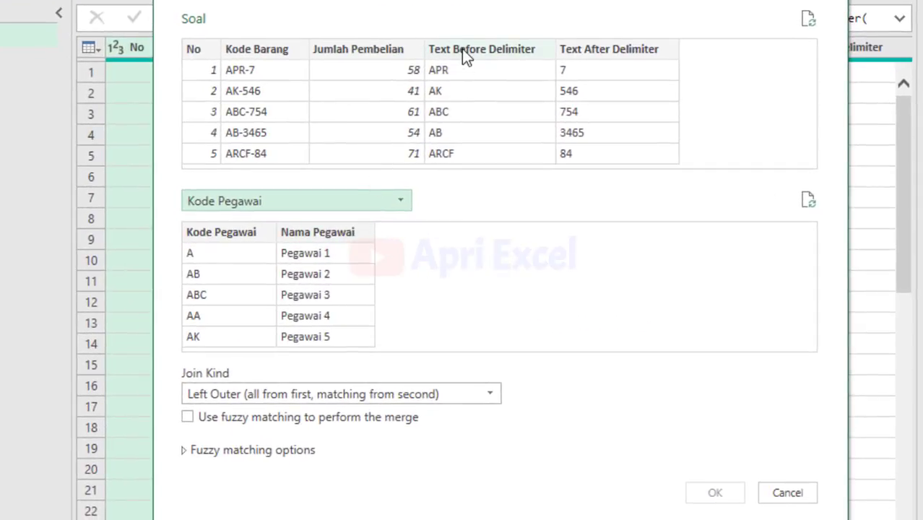
left_click(466, 52)
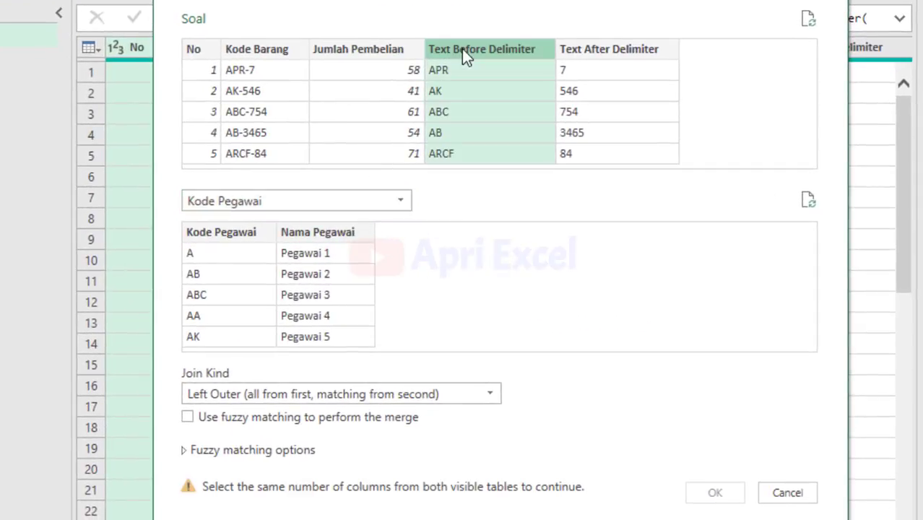
left_click(254, 231)
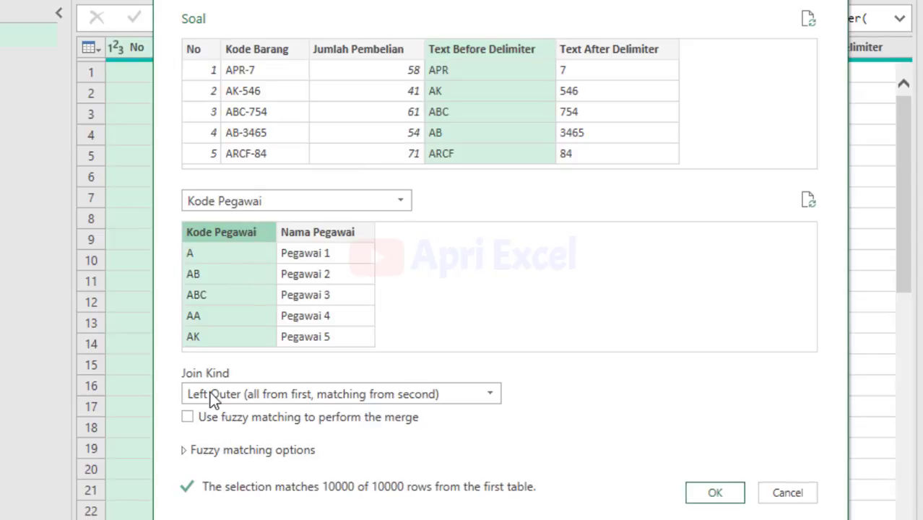
left_click(188, 417)
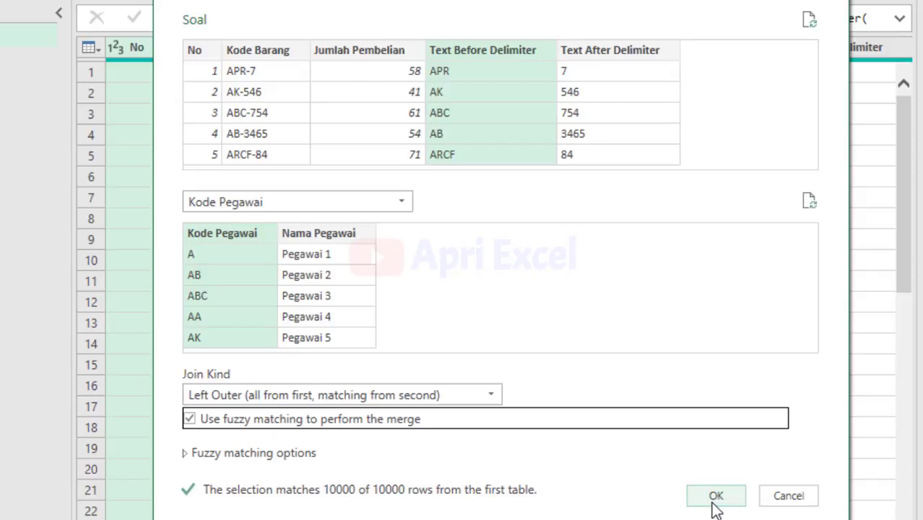
left_click(713, 503)
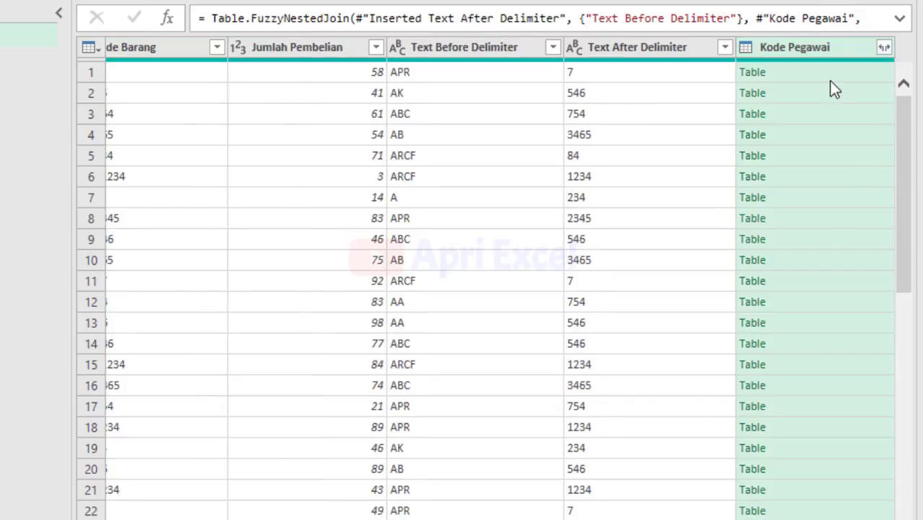
left_click(816, 71)
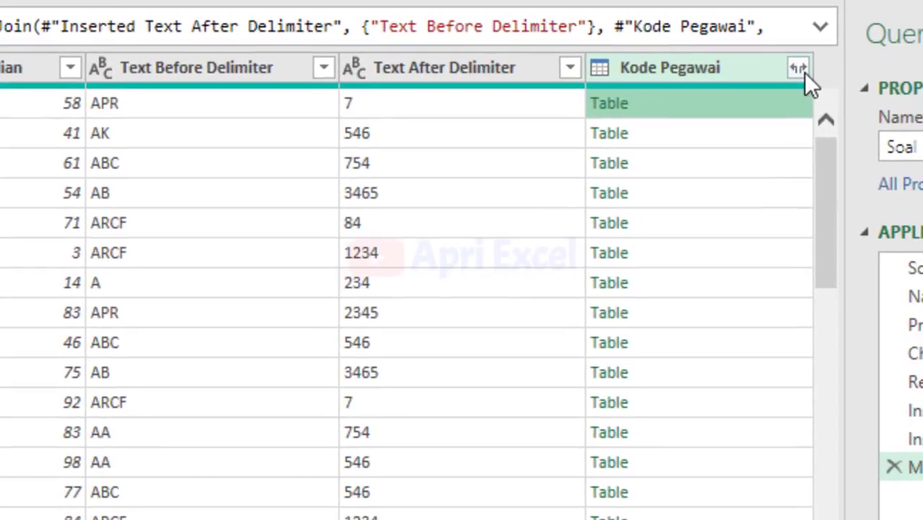
Expand the merged Kode Pegawai column to bring in only Nama Pegawai, excluding the Kode Pegawai field
left_click(800, 71)
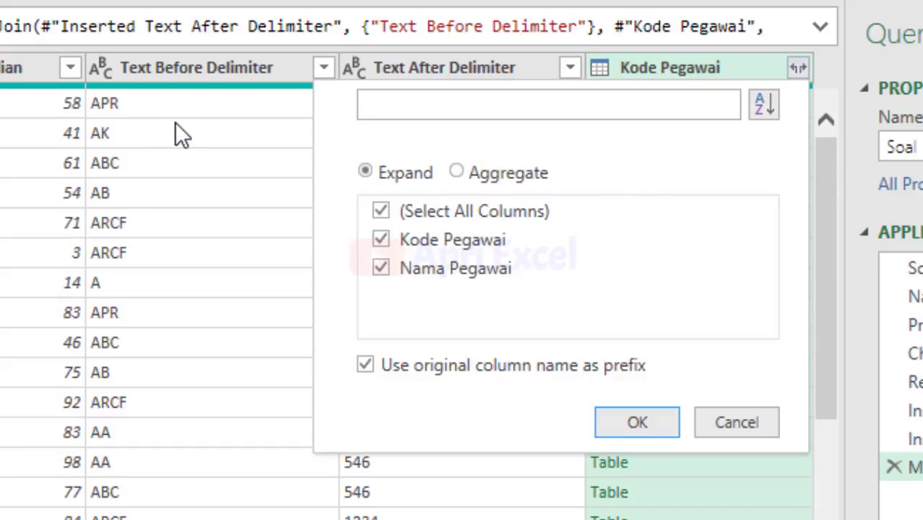
left_click(382, 239)
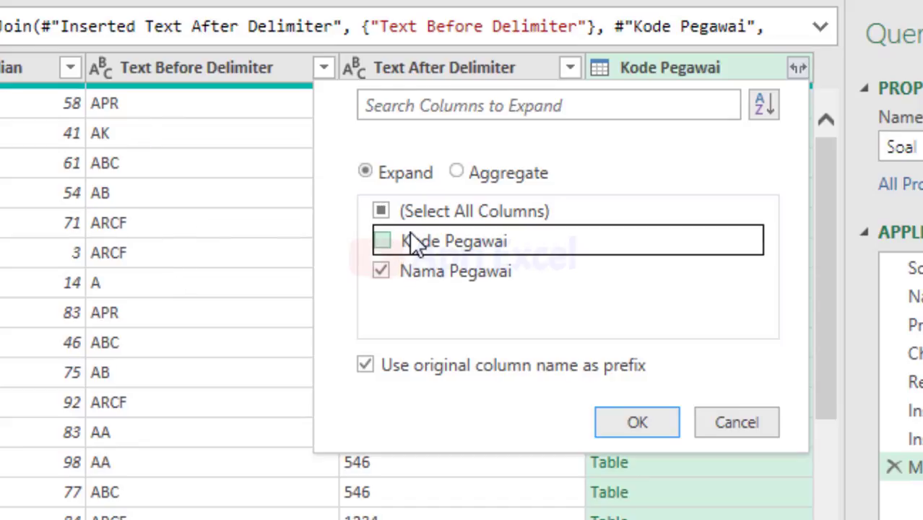
left_click(633, 420)
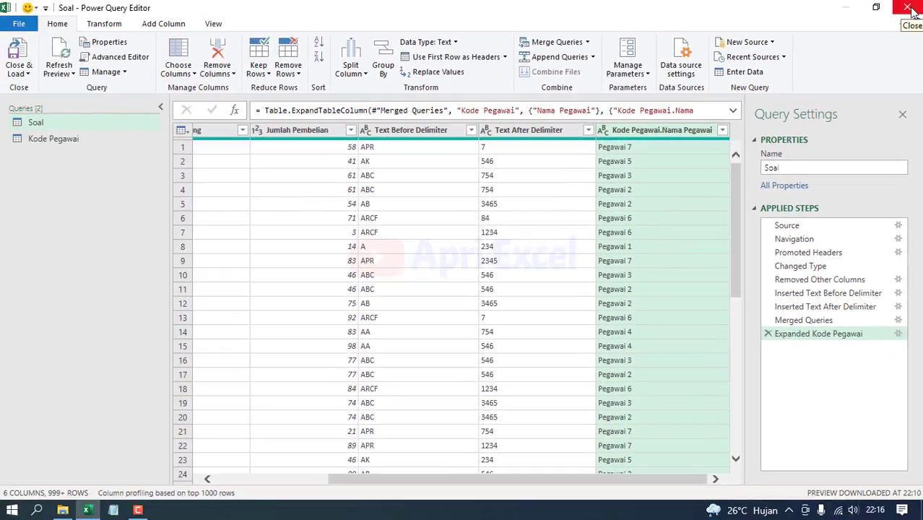
Keep the query changes, delete the extra Sheet2, and select the Kode Barang price table
left_click(909, 10)
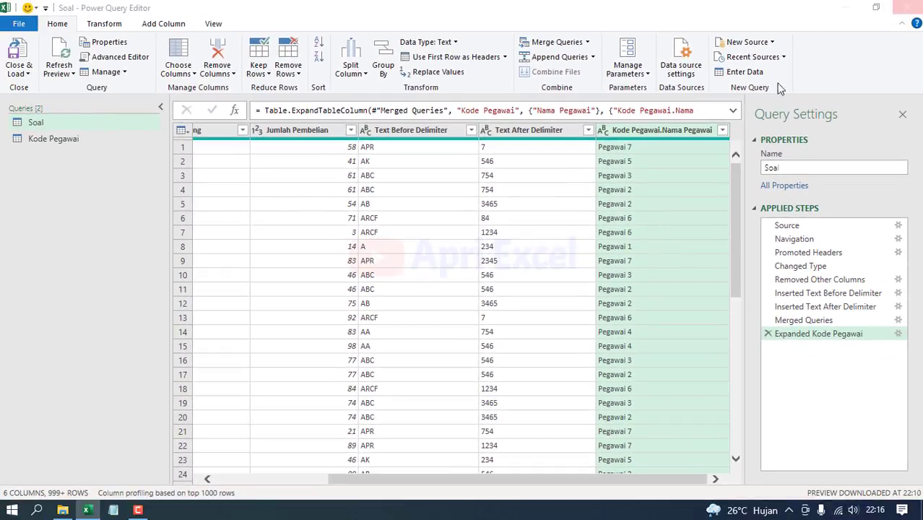
left_click(473, 276)
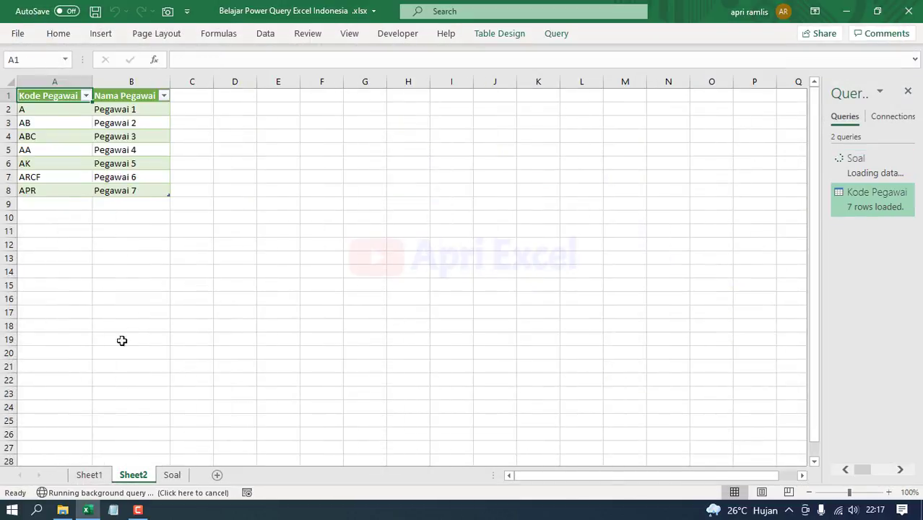
right_click(132, 480)
left_click(163, 311)
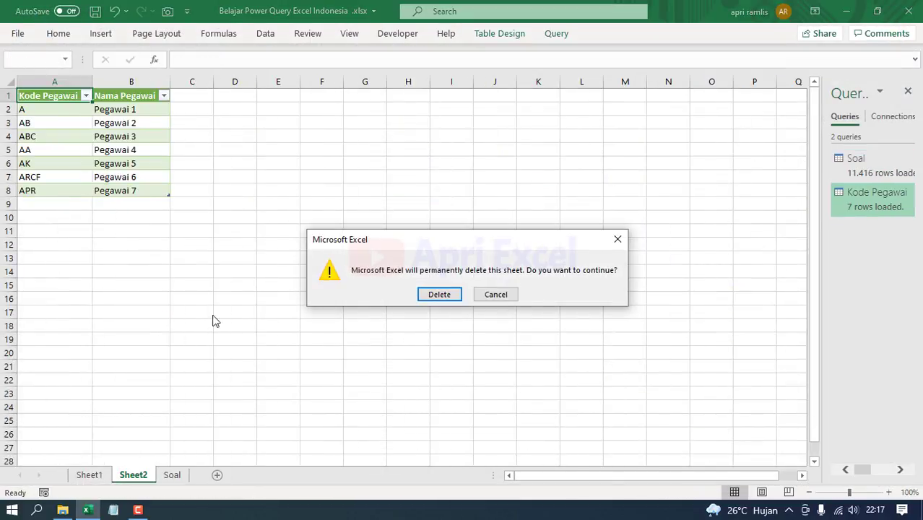
left_click(436, 298)
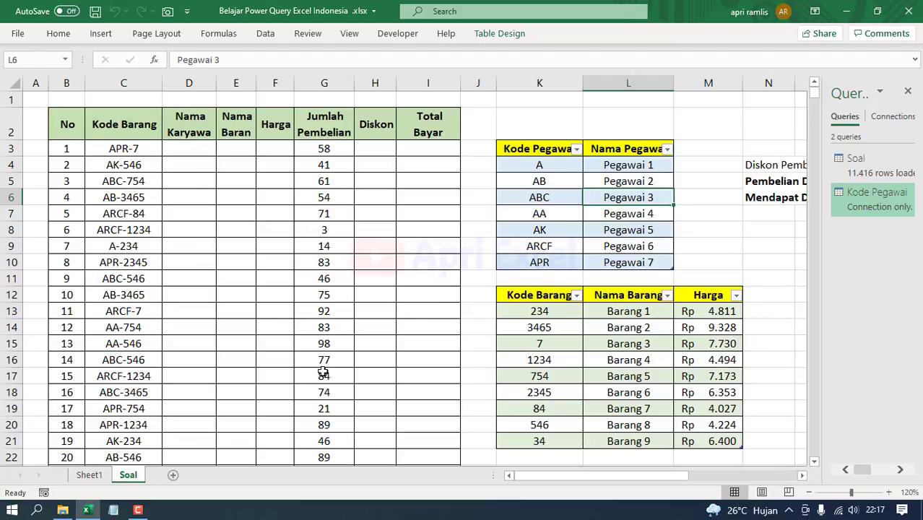
left_click(587, 327)
left_click_drag(569, 476, 636, 476)
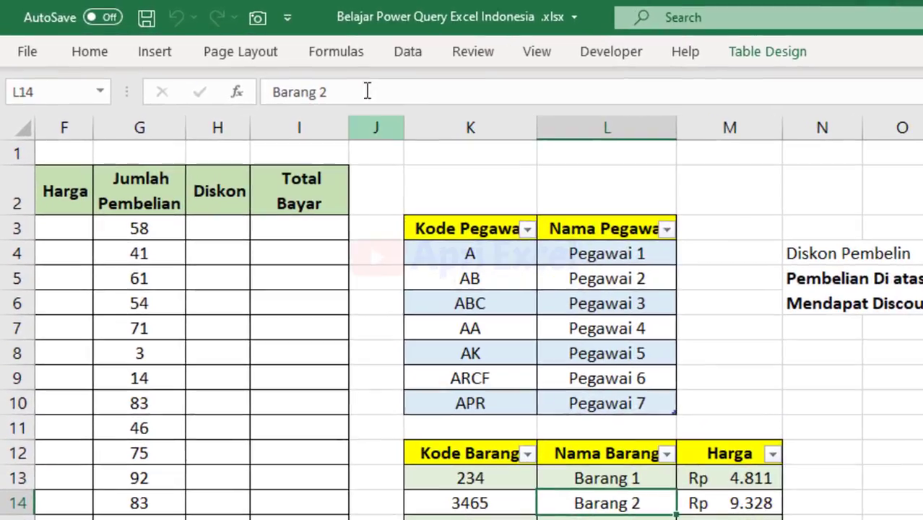
Import the item price table with From Table/Range and rename its Table3 query to 'Kode Barang'
left_click(254, 34)
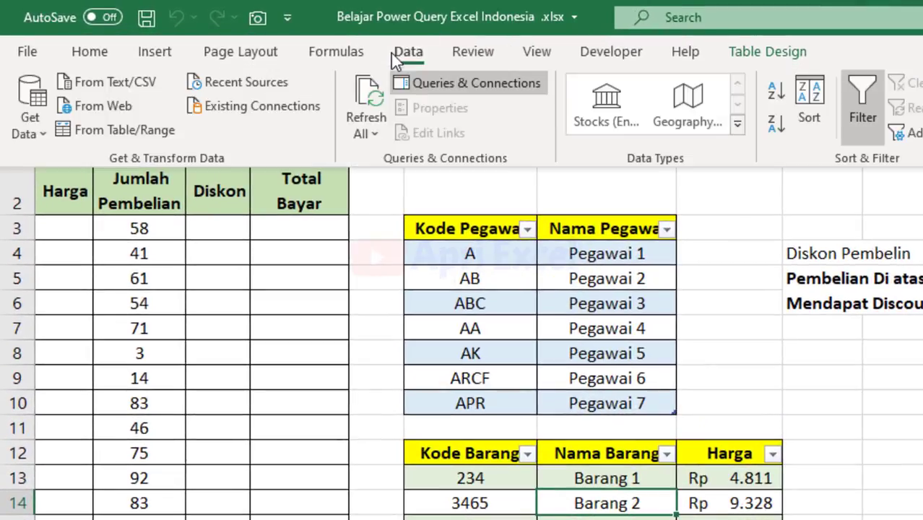
left_click(148, 132)
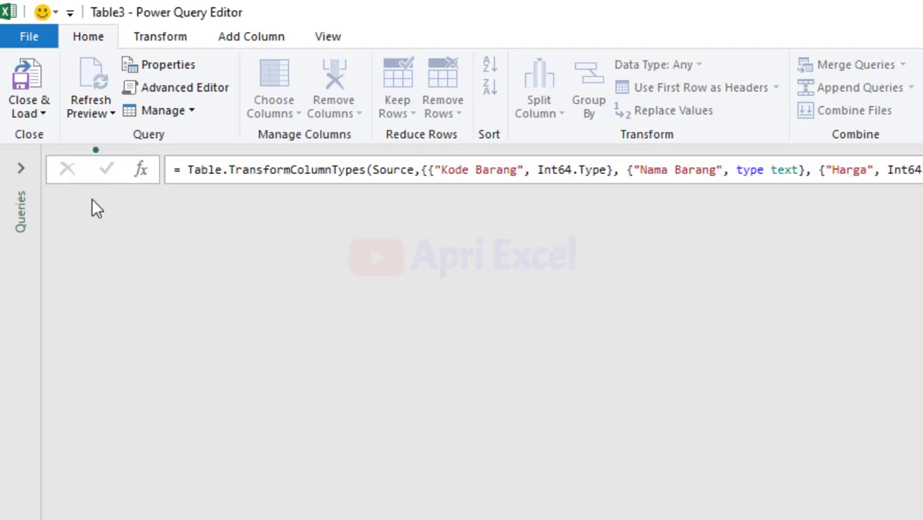
left_click(30, 166)
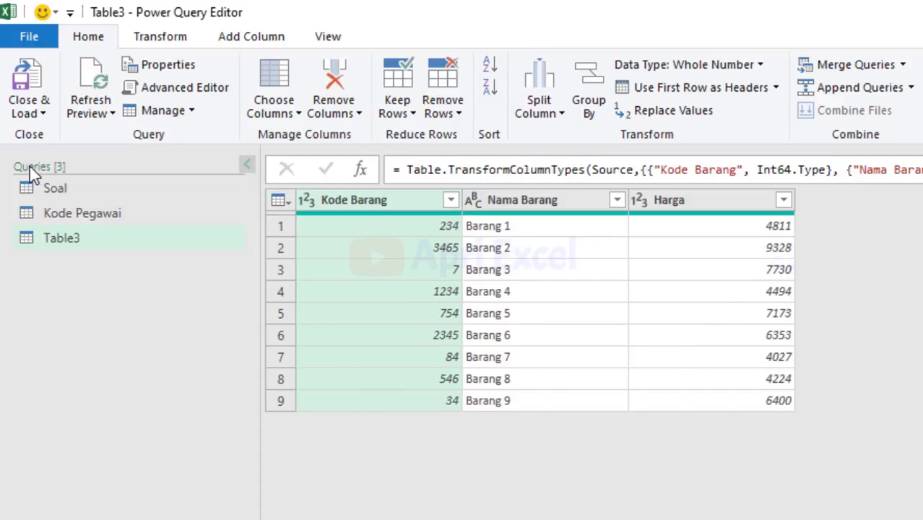
right_click(85, 234)
left_click(110, 321)
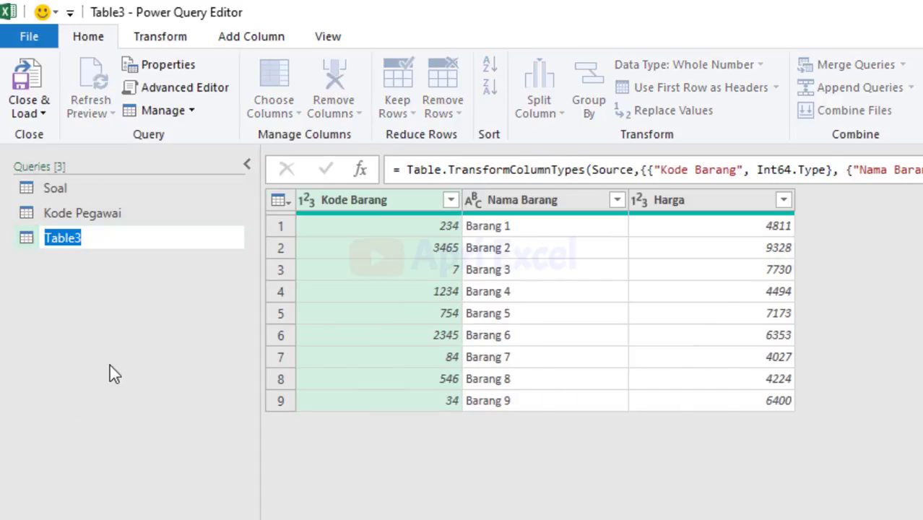
type("Kode Ba")
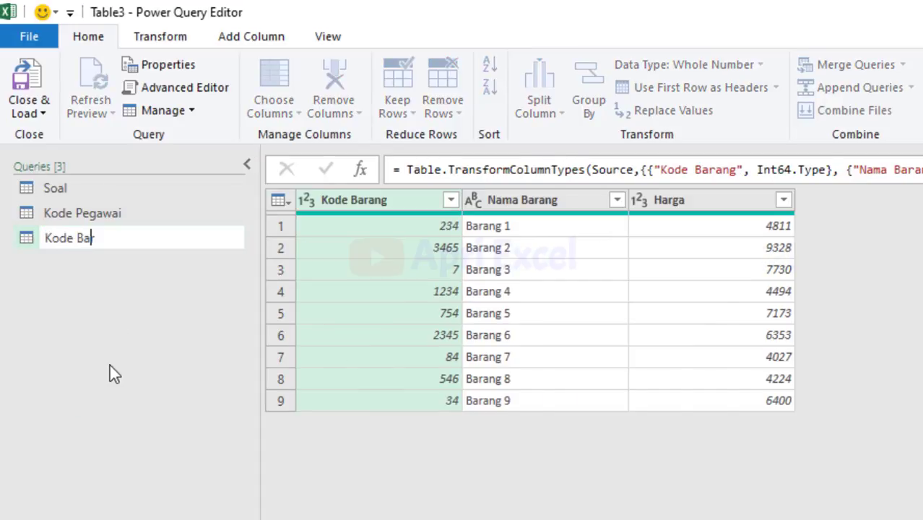
type("rang")
key("Return")
key("Return")
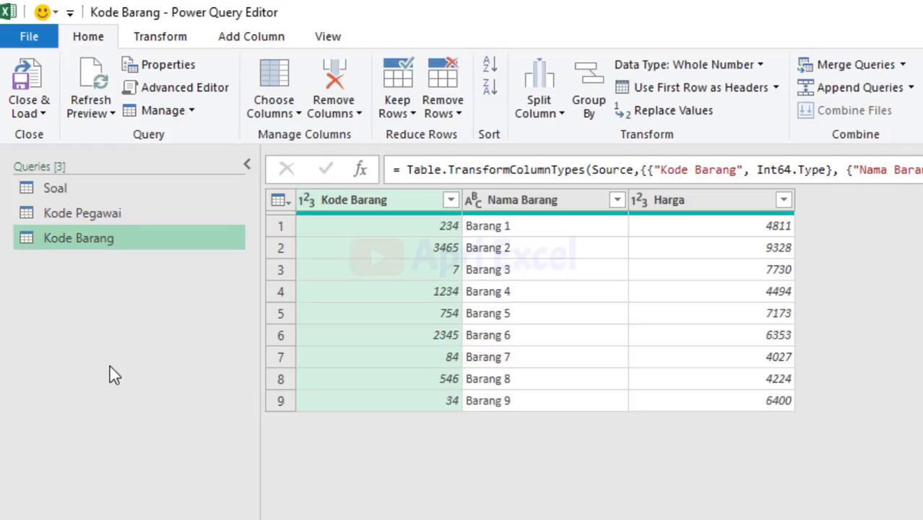
left_click(198, 188)
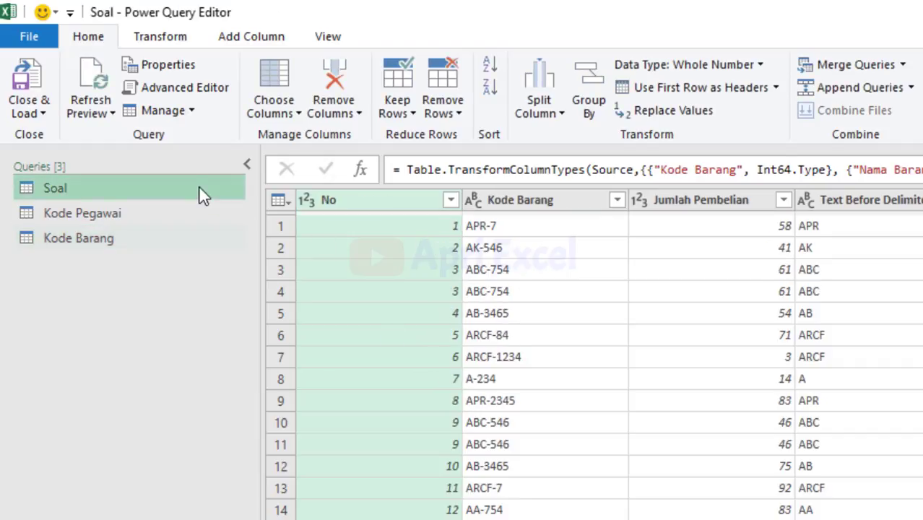
left_click(884, 65)
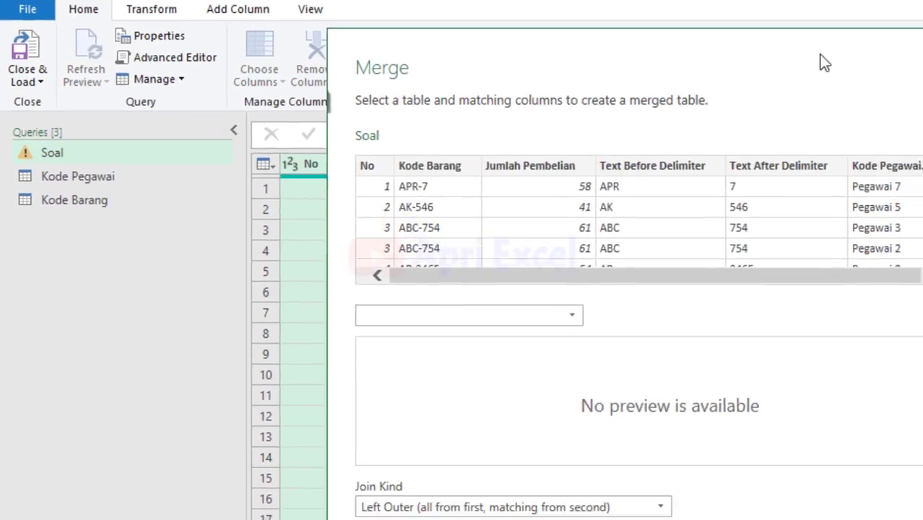
left_click(497, 245)
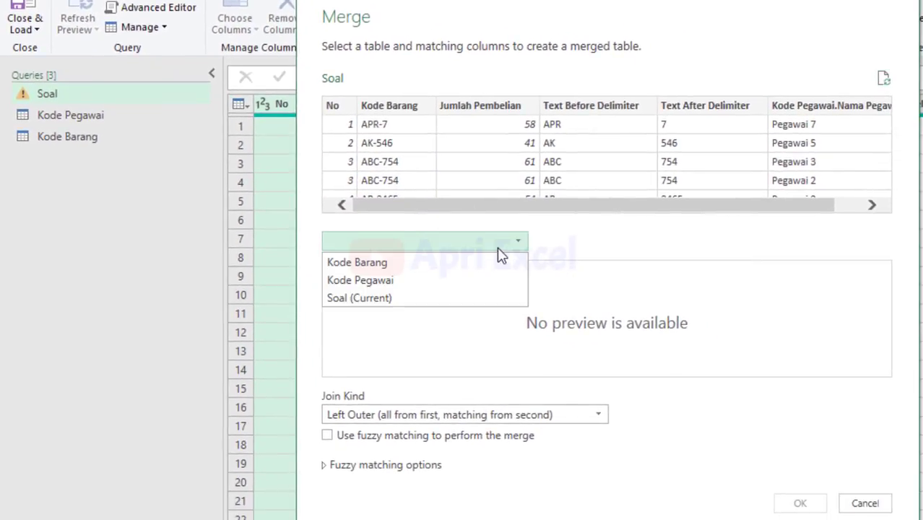
left_click(346, 264)
left_click(380, 269)
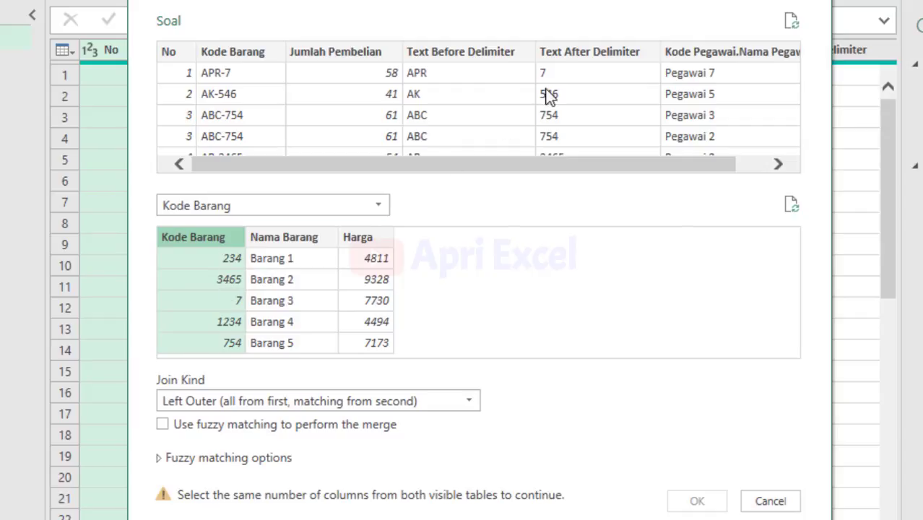
left_click(582, 51)
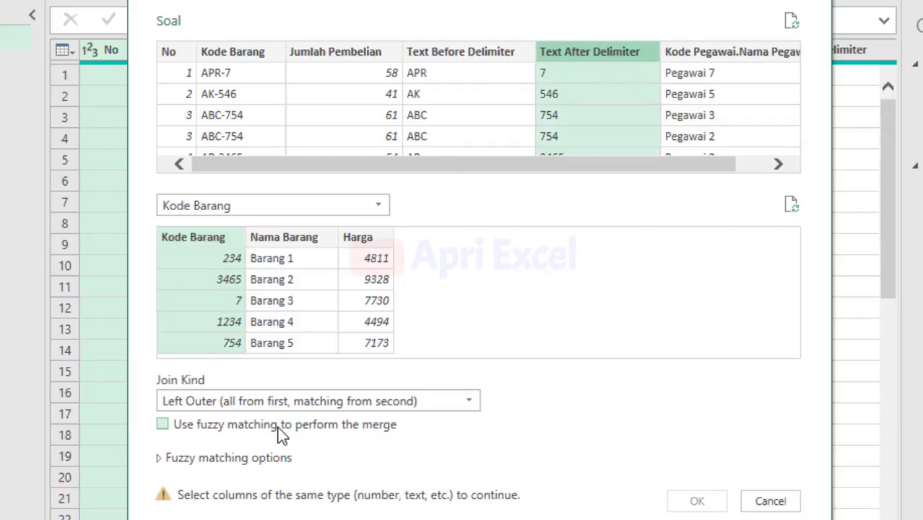
left_click(277, 426)
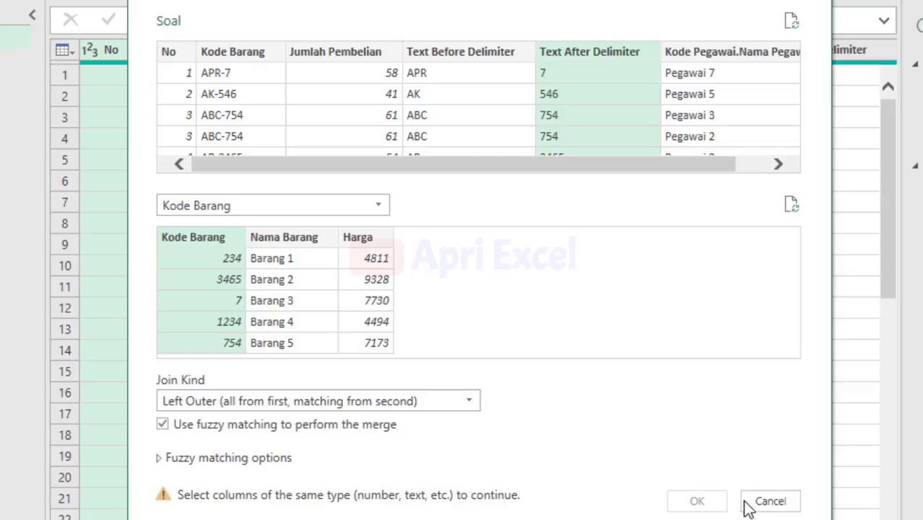
left_click(772, 498)
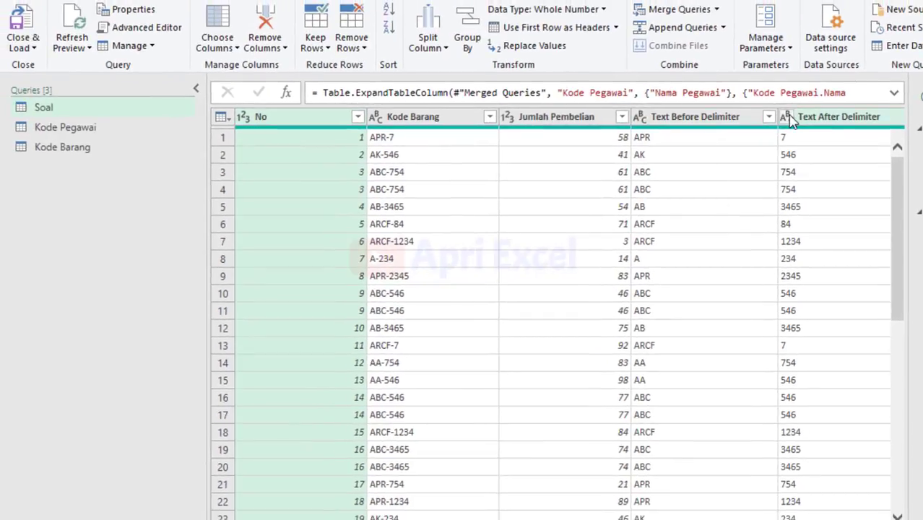
Change the Soal query's Text After Delimiter column to the Whole Number type
left_click(784, 141)
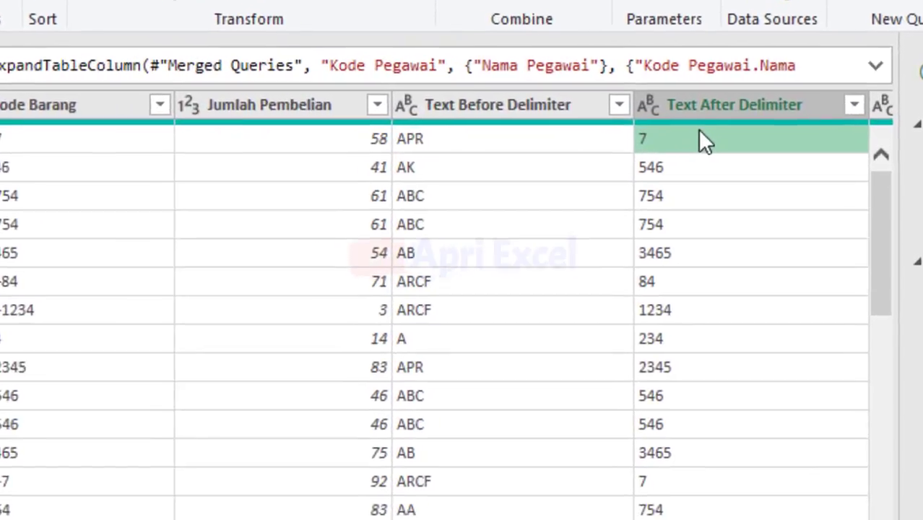
left_click(628, 105)
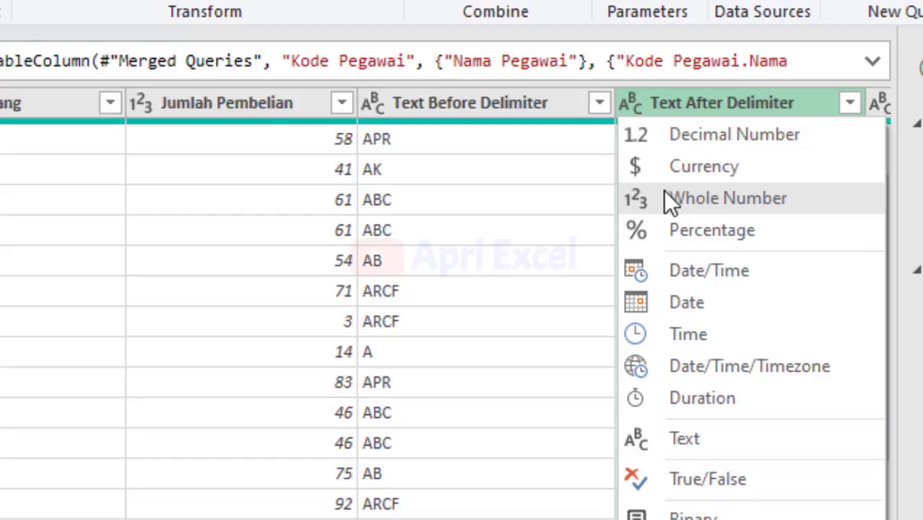
left_click(663, 198)
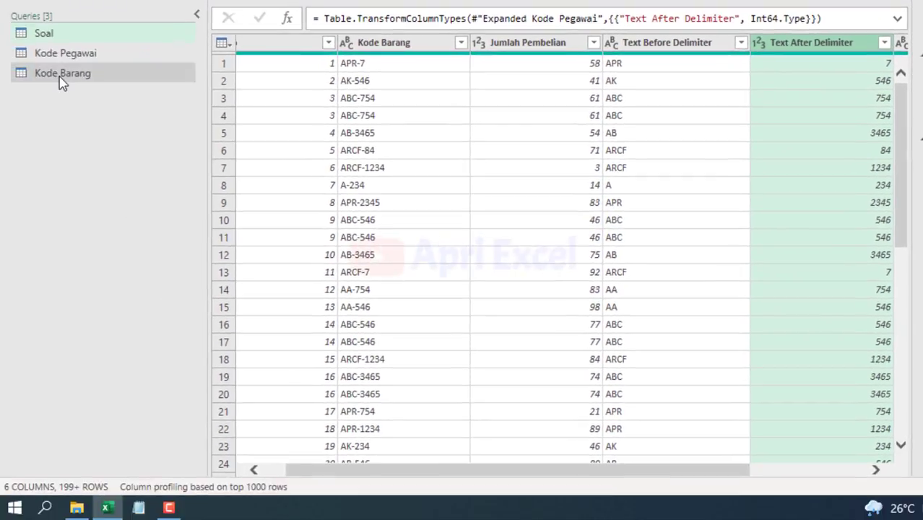
left_click(117, 81)
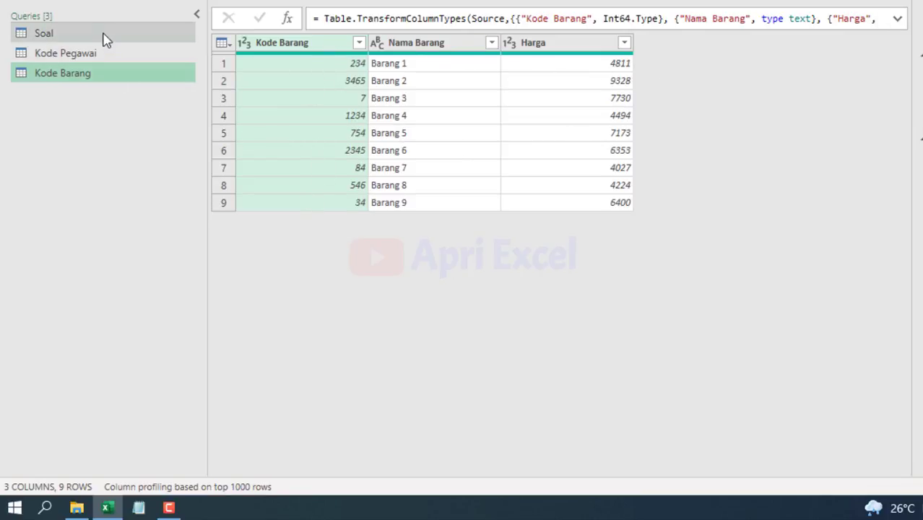
left_click(103, 40)
left_click_drag(692, 472, 758, 471)
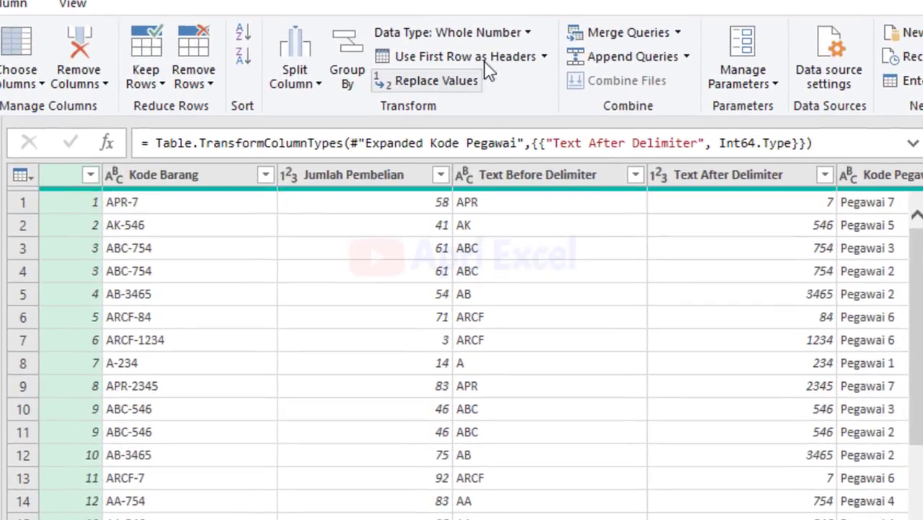
Merge Kode Barang into Soal, matching Text After Delimiter to the Kode Barang column
left_click(596, 34)
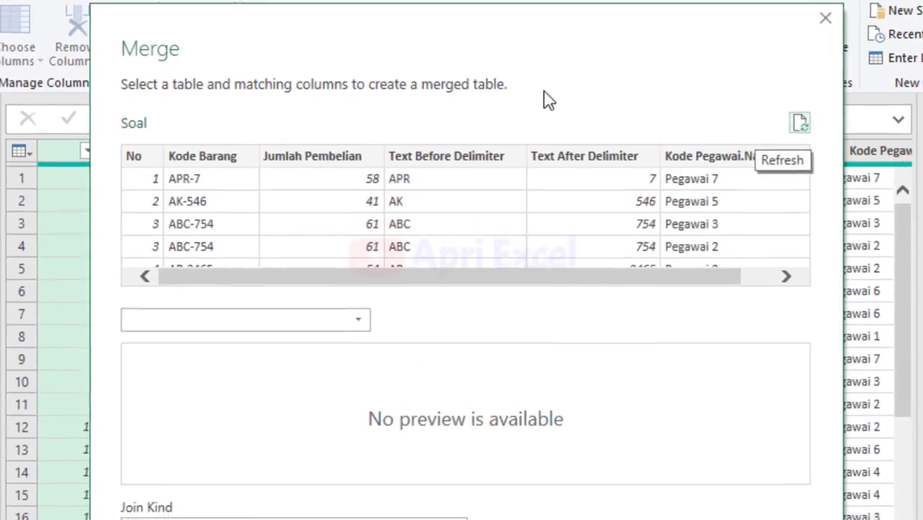
left_click(317, 197)
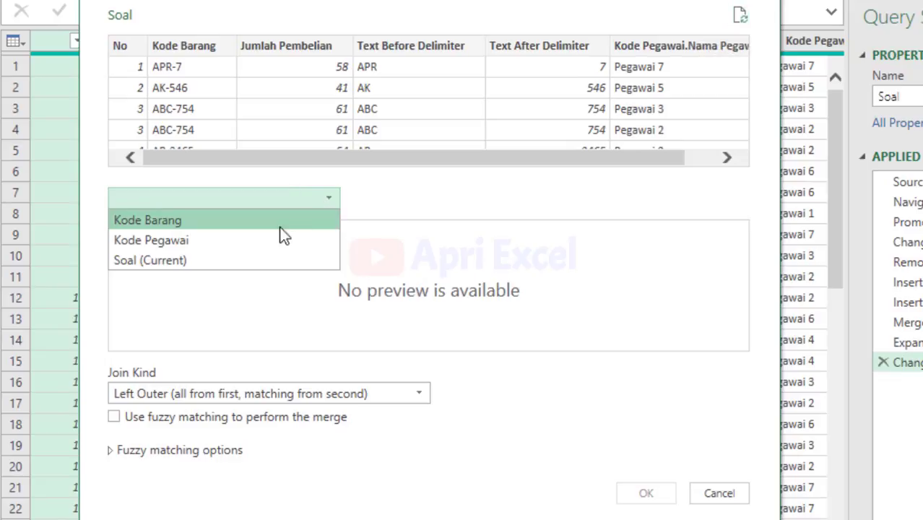
left_click(256, 222)
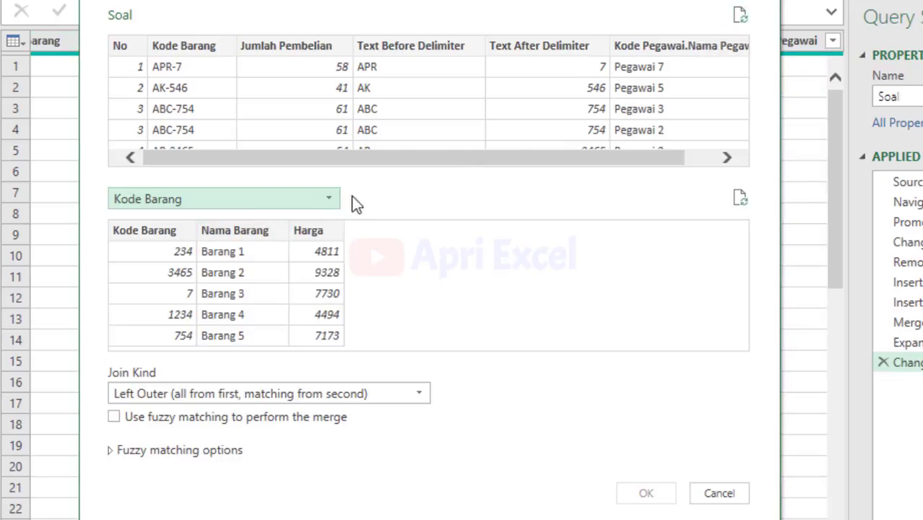
left_click(568, 53)
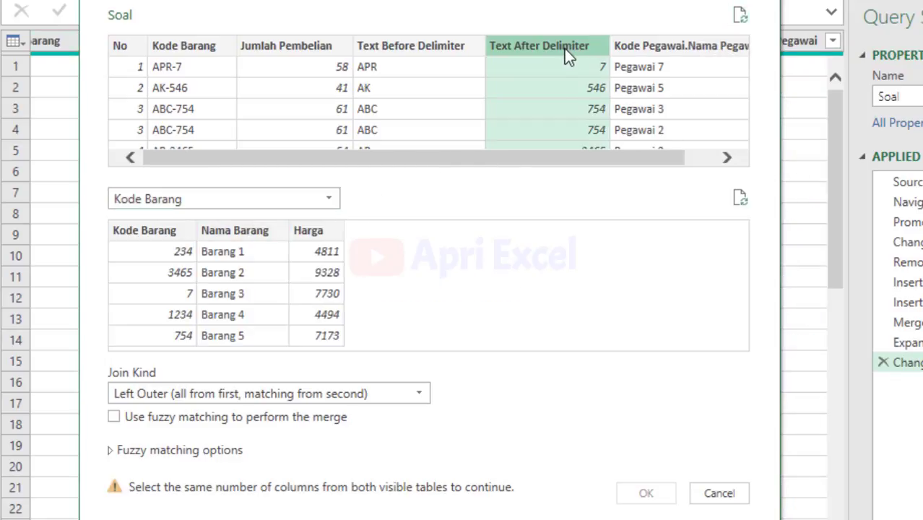
left_click(166, 231)
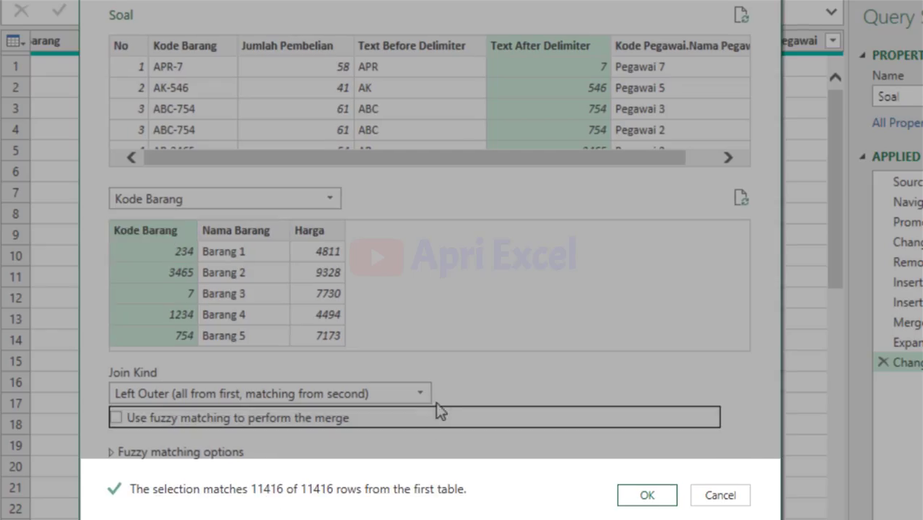
left_click(638, 497)
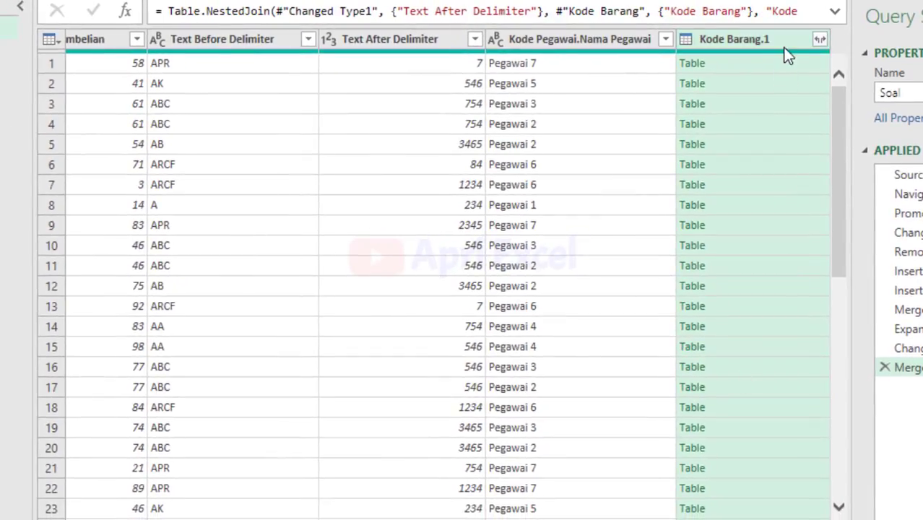
Expand Kode Barang.1 into just Nama Barang and Harga, leaving out Kode Barang
left_click(767, 65)
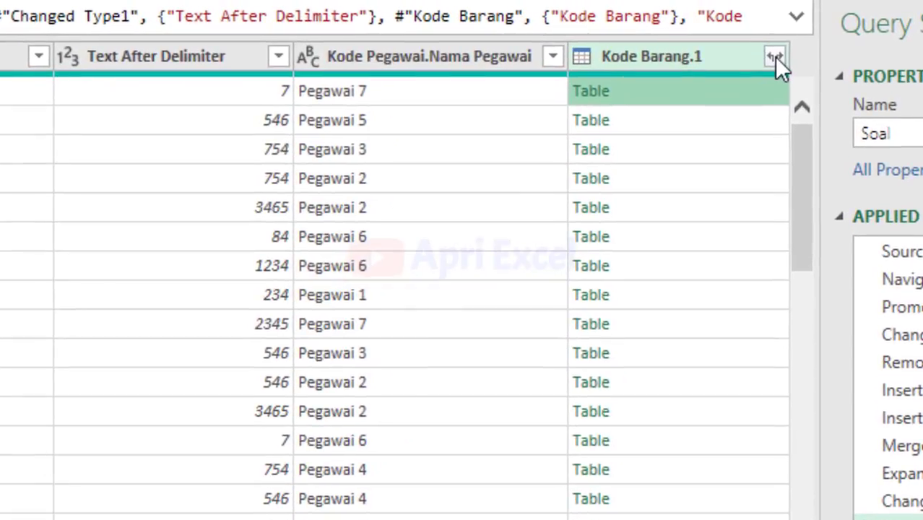
left_click(779, 55)
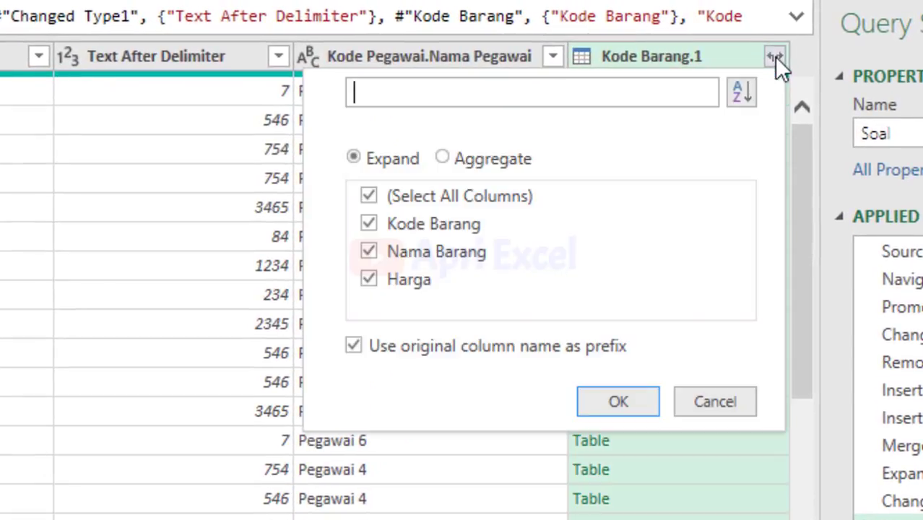
left_click(366, 224)
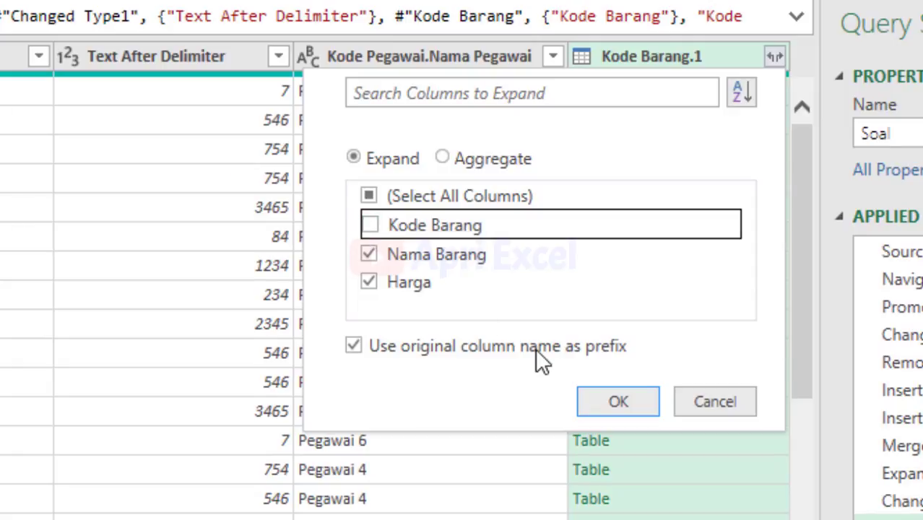
left_click(603, 398)
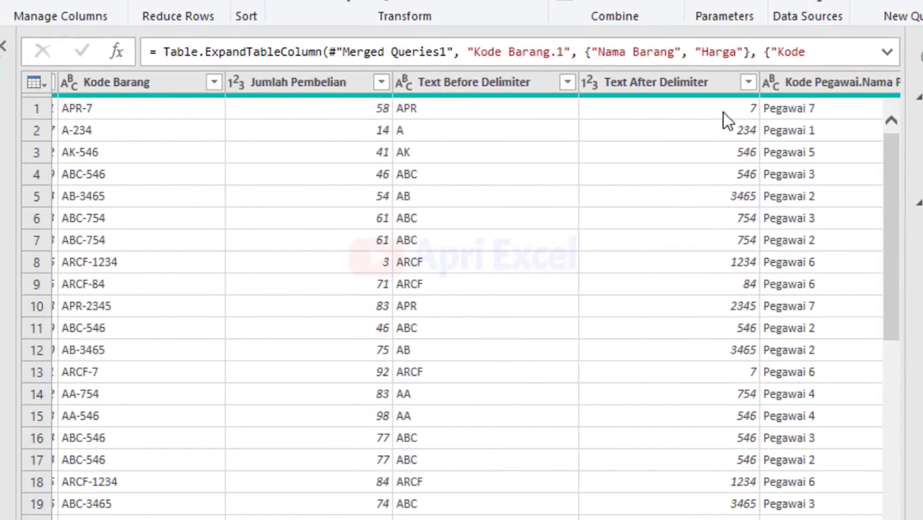
Remove the Text Before Delimiter and Text After Delimiter columns
left_click(504, 81)
left_click(646, 82, "ctrl")
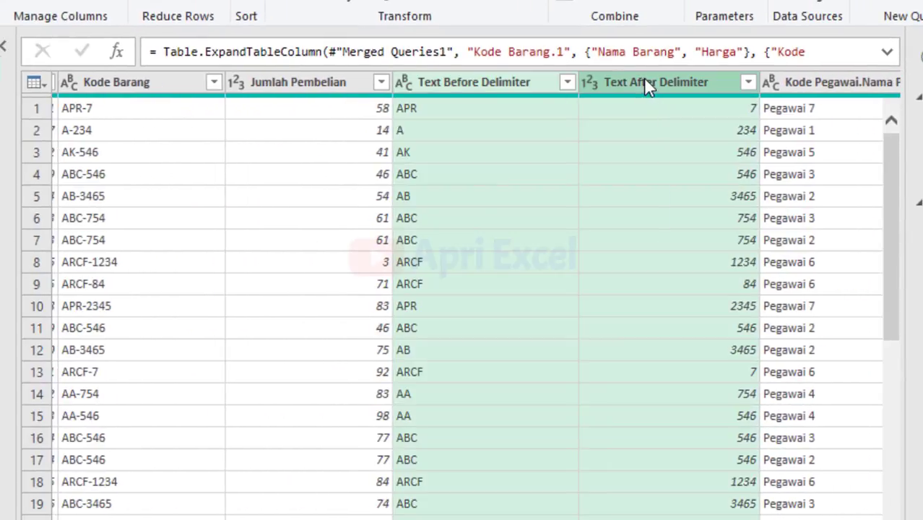
right_click(644, 82)
left_click(663, 121)
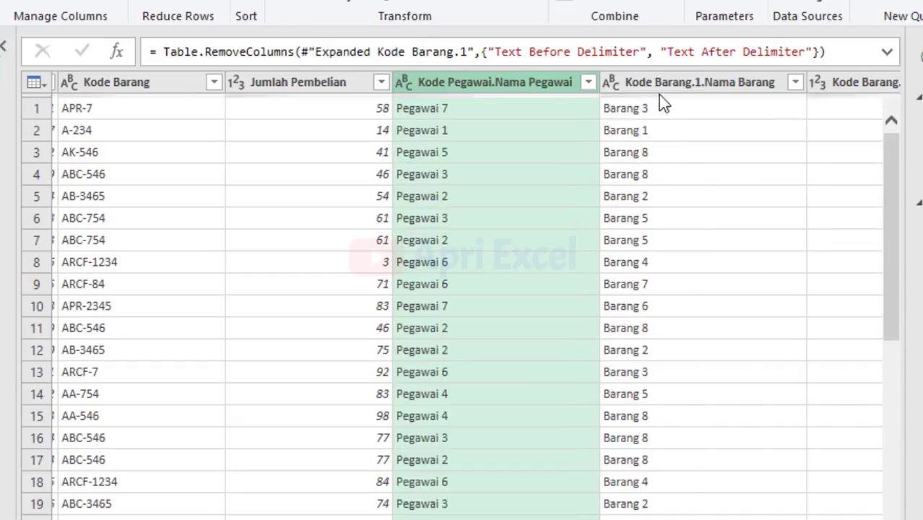
Strip the merge prefixes so the headers read Nama Pegawai, Nama Barang and Harga
double_click(493, 81)
left_click_drag(494, 82, 379, 90)
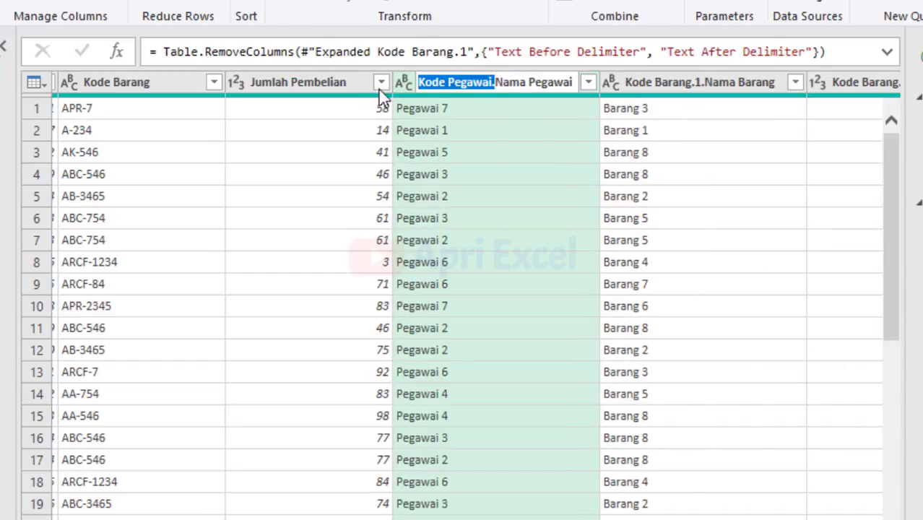
key("Delete")
key("Return")
double_click(665, 82)
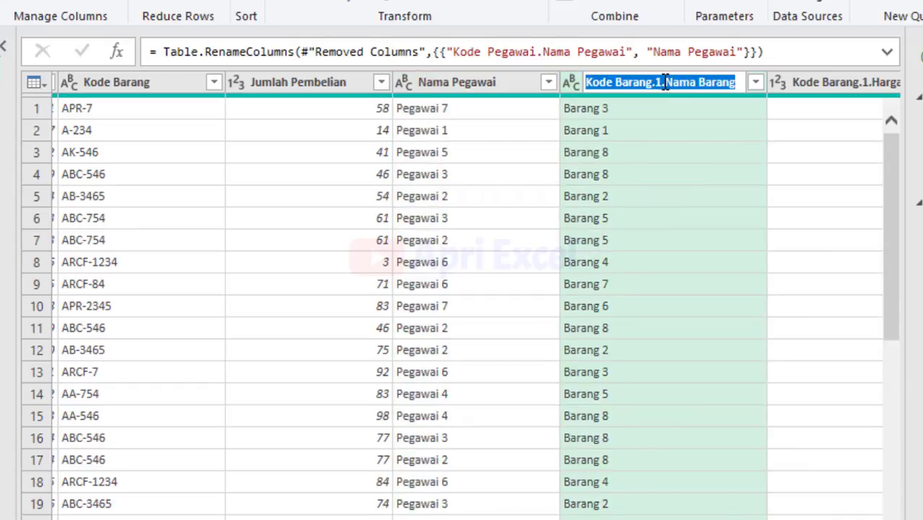
left_click_drag(665, 81, 583, 82)
key("Delete")
key("Return")
left_click(784, 83)
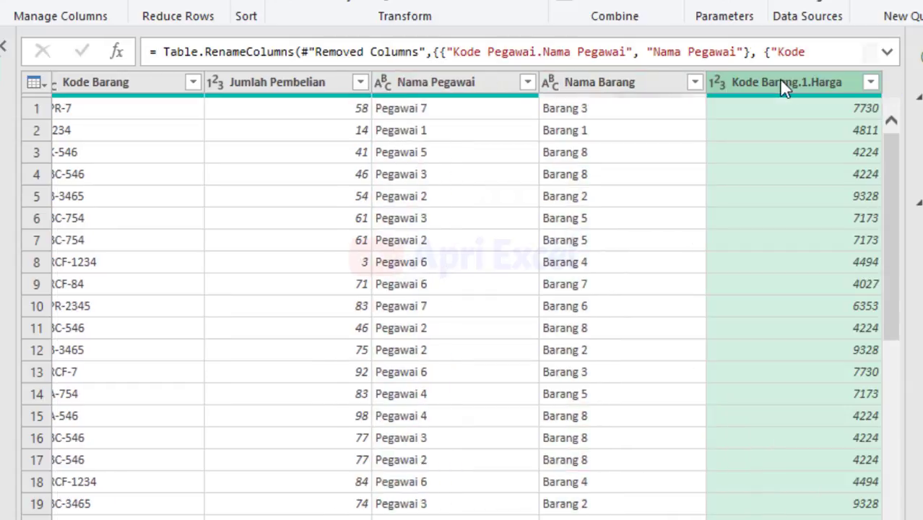
double_click(783, 83)
left_click_drag(810, 82, 742, 113)
Finish renaming Harga and move Jumlah Pembelian to the last column, after Harga
key("Delete")
key("Return")
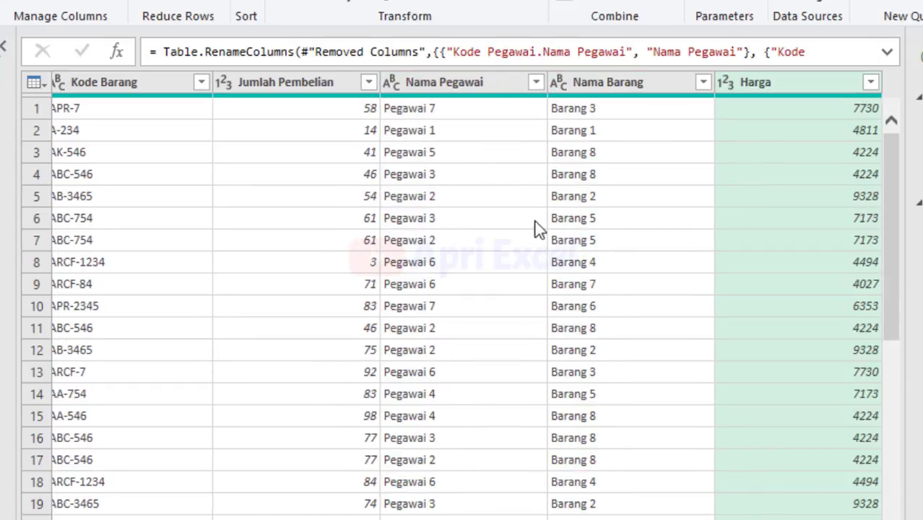
left_click(318, 78)
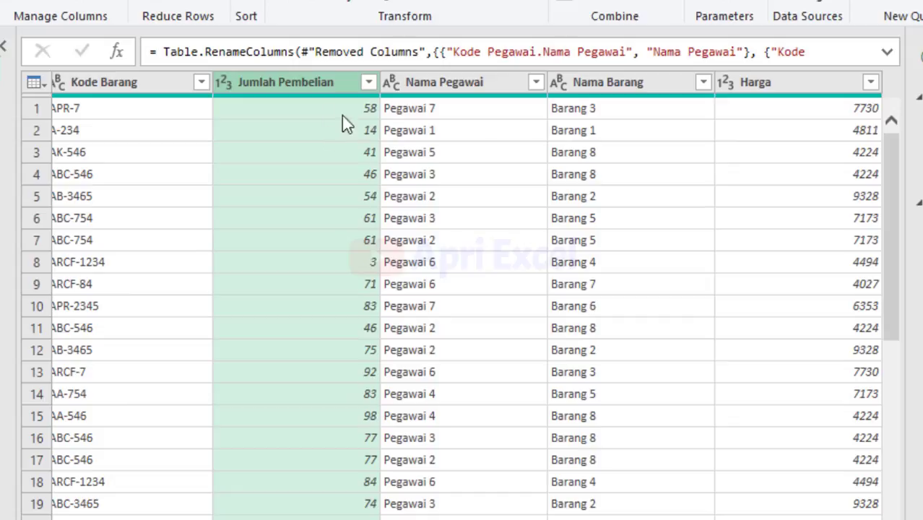
mouse_move(309, 82)
left_mouse_down()
mouse_move(870, 87)
mouse_move(862, 80)
left_mouse_up()
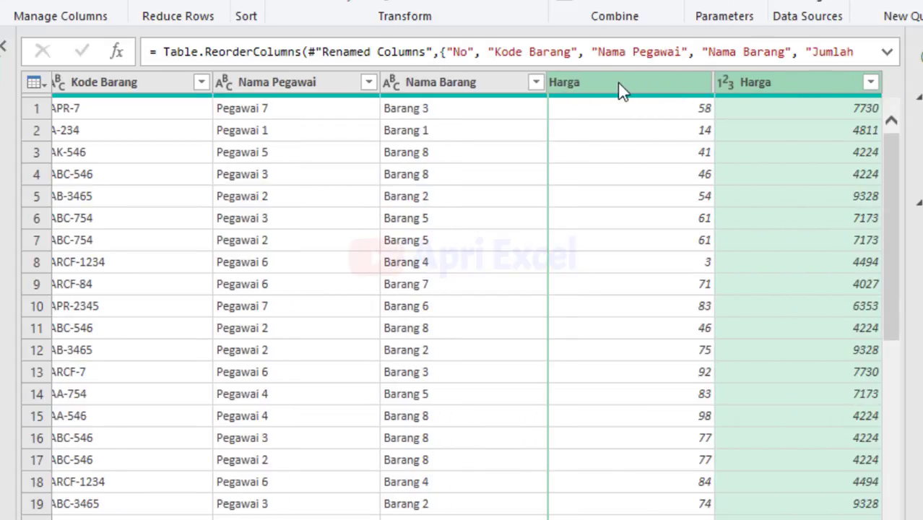
left_click_drag(784, 82, 618, 82)
left_click(800, 86)
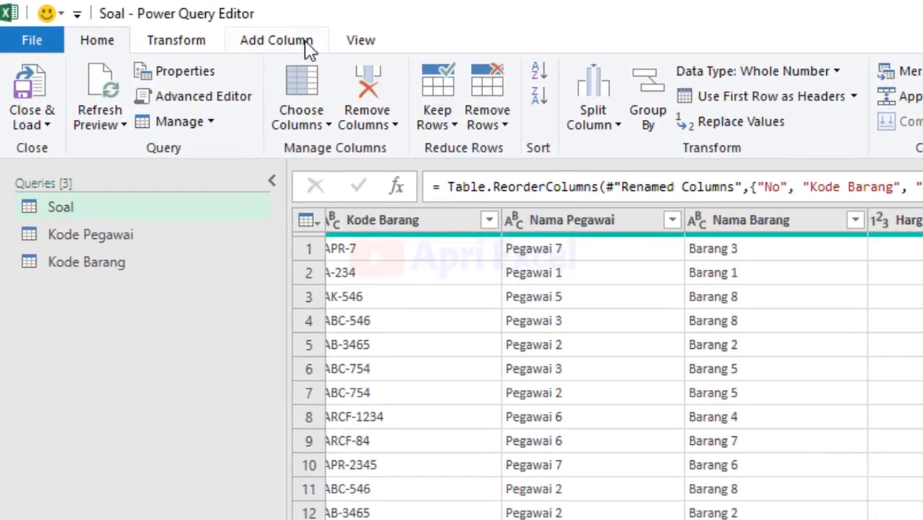
Start a conditional column named Diskon testing whether Jumlah Pembelian is greater than 80
left_click(308, 50)
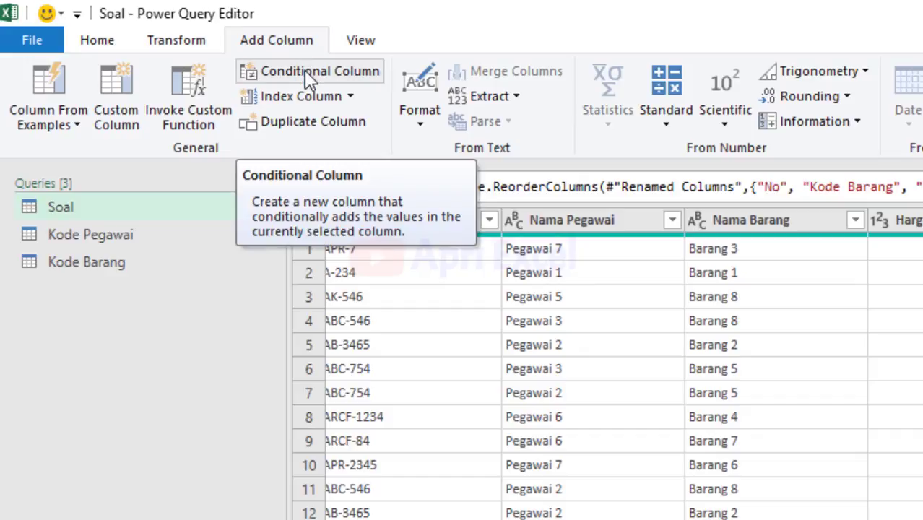
left_click(304, 70)
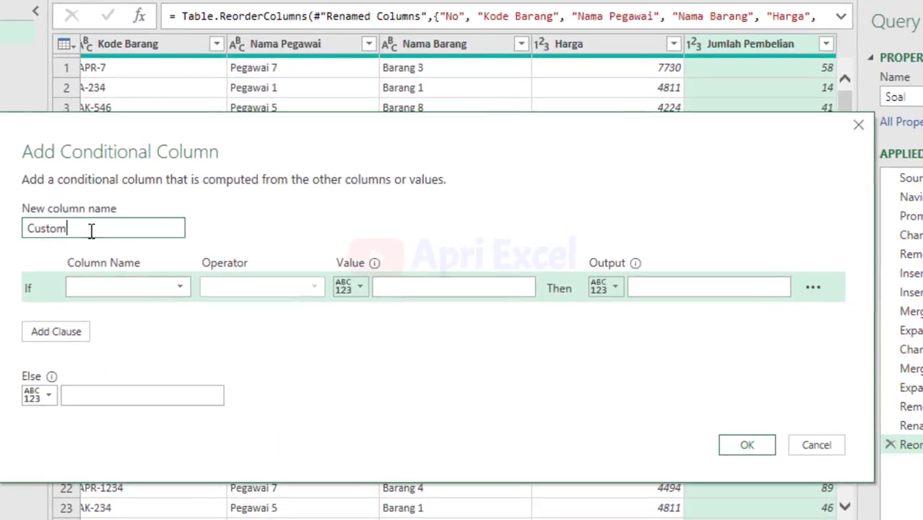
double_click(91, 230)
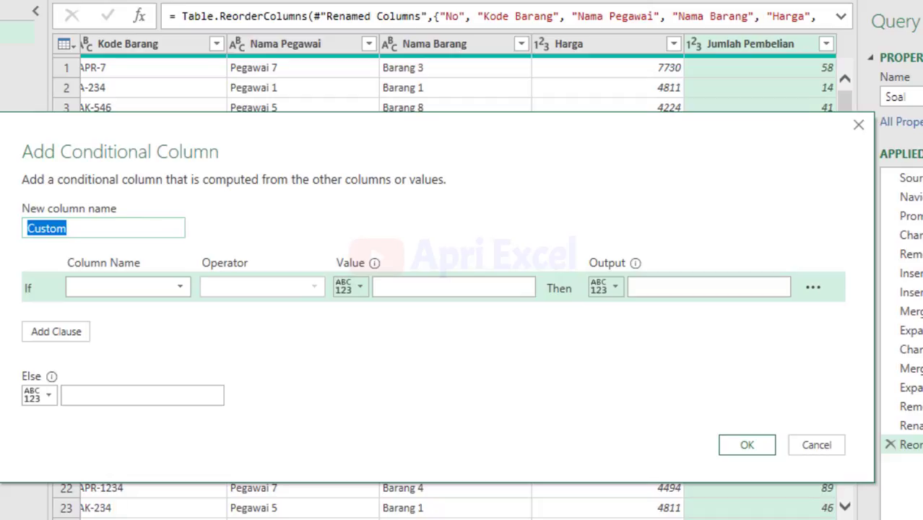
type("Diskon")
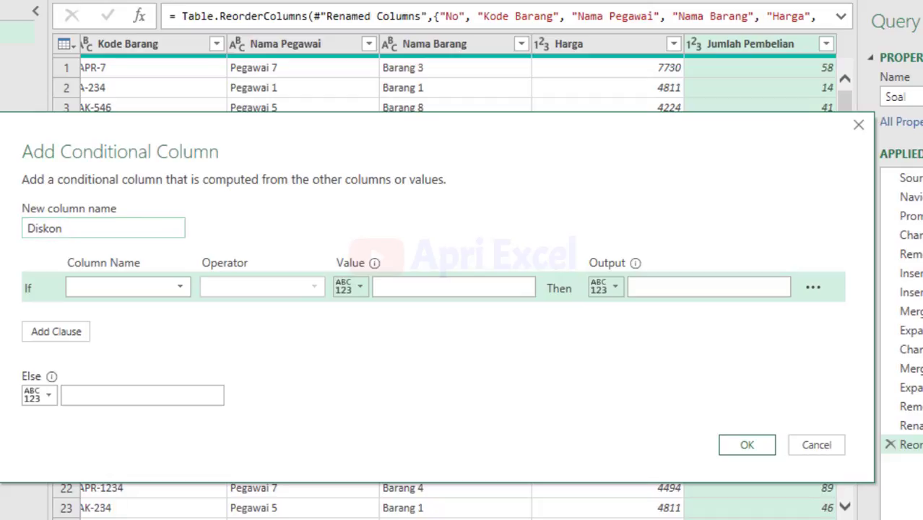
left_click(143, 290)
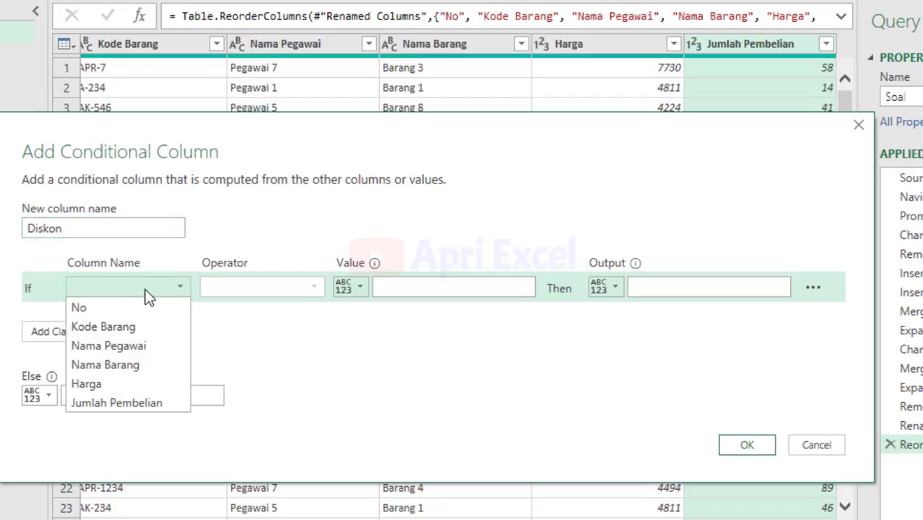
left_click(125, 402)
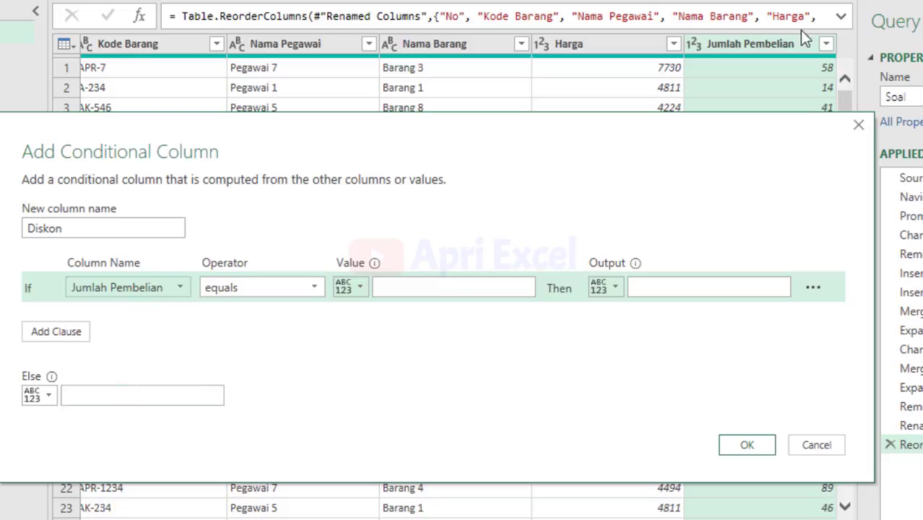
left_click(310, 287)
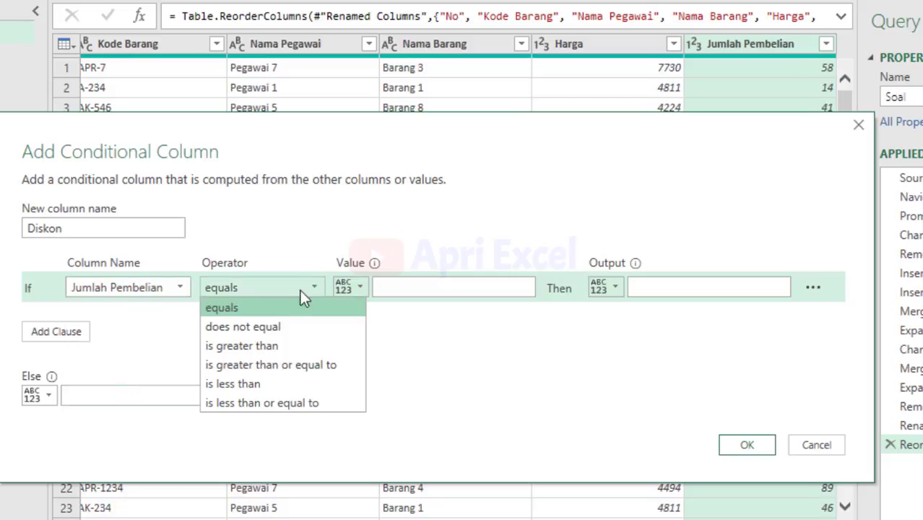
left_click(285, 348)
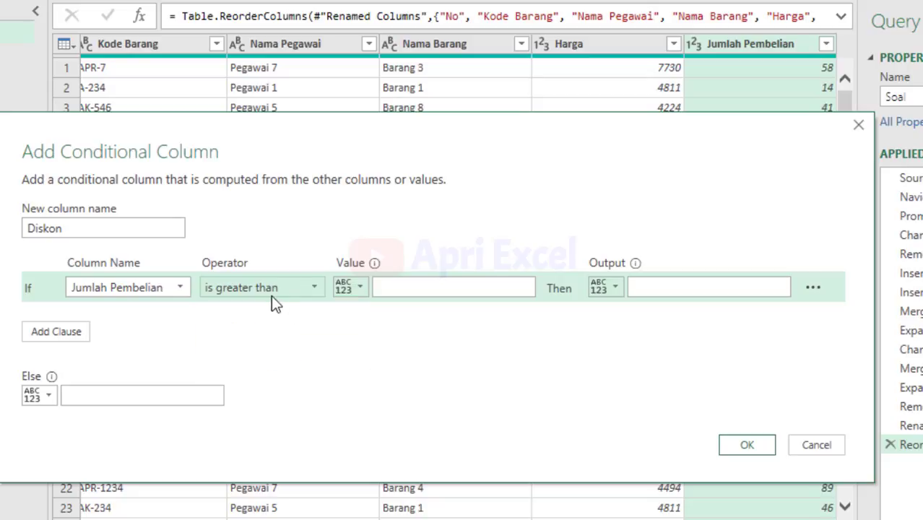
left_click(393, 290)
Set the result to 5% and the else value to 0%, dropping the extra Else If row
left_click(682, 285)
type("5")
left_click(97, 401)
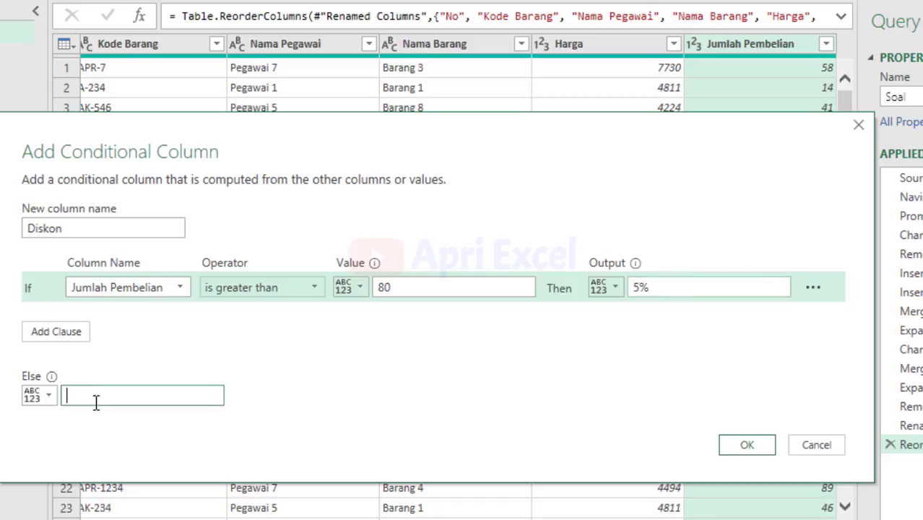
type("0%")
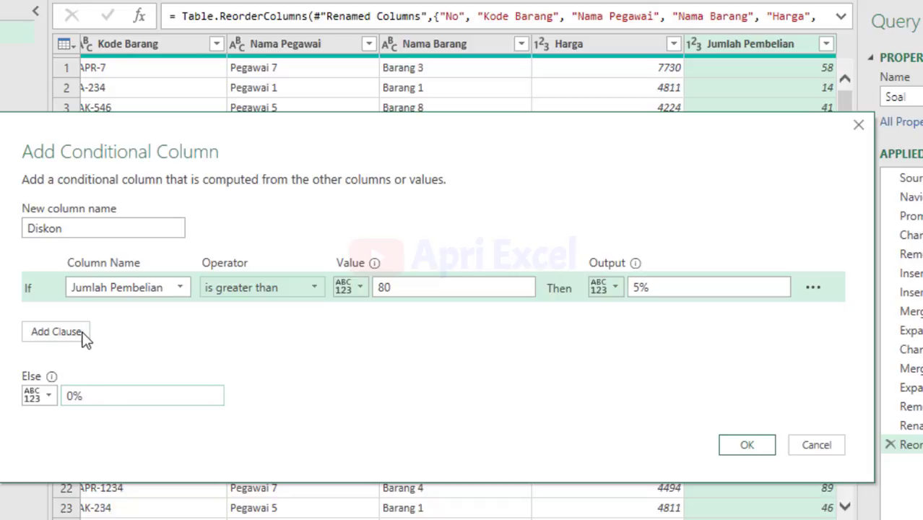
left_click(82, 334)
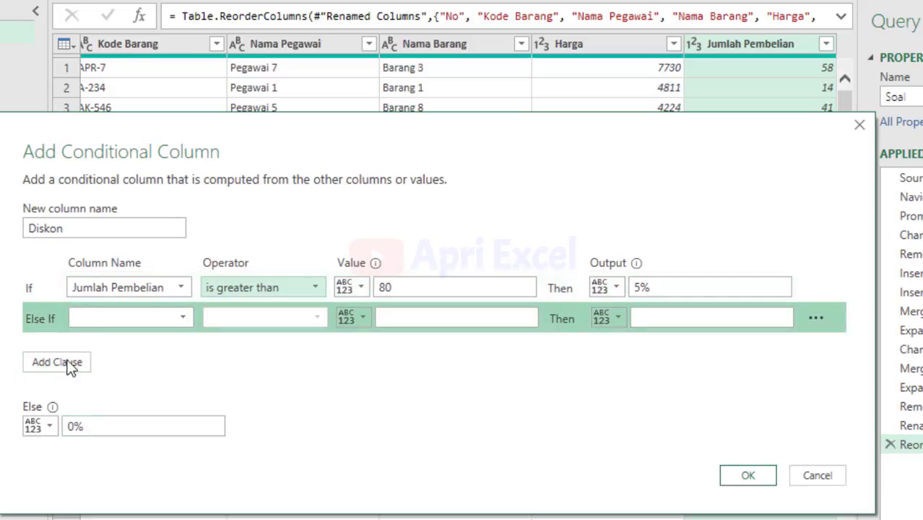
left_click(814, 315)
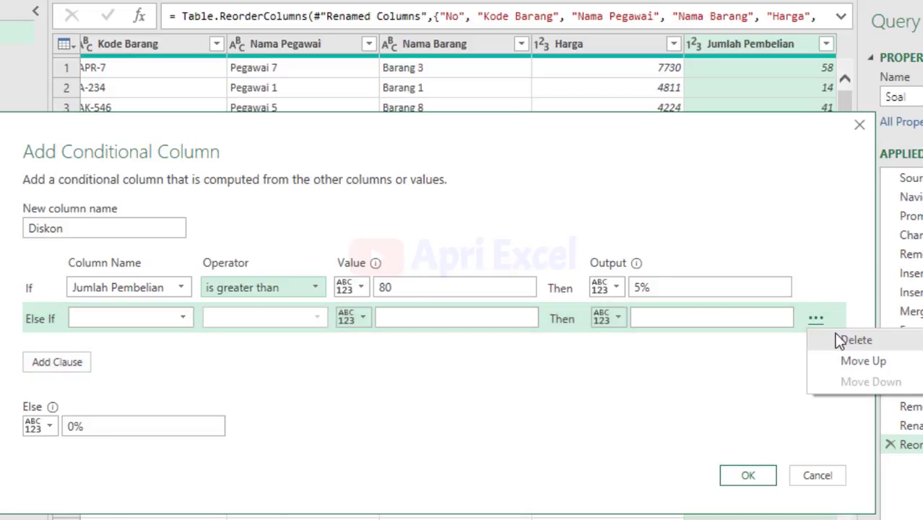
left_click(831, 337)
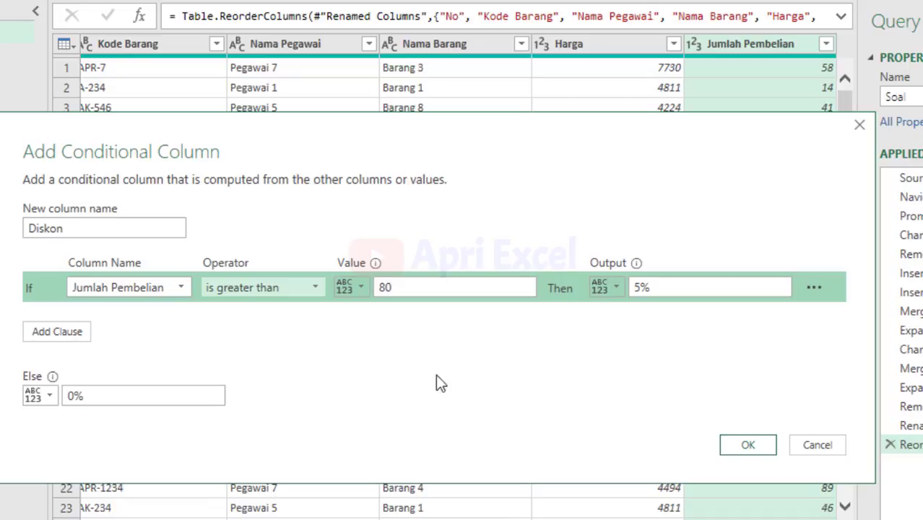
left_click(744, 450)
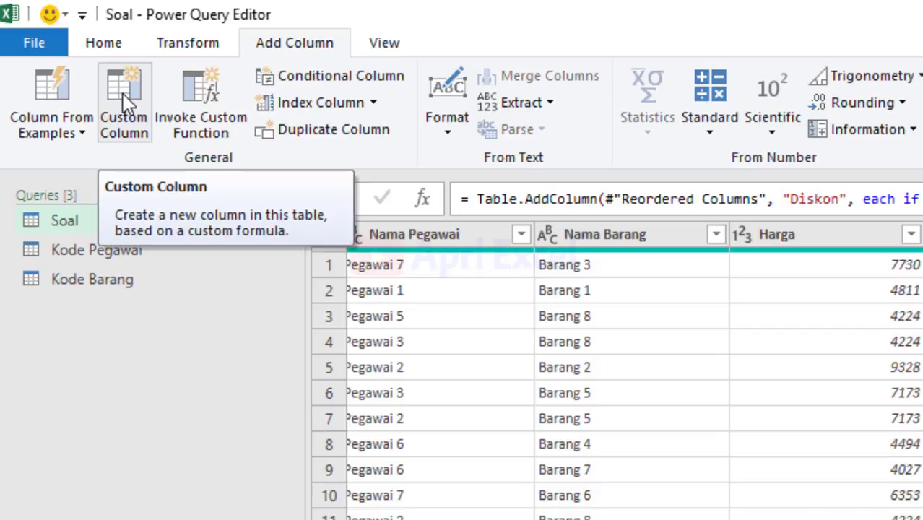
Start a custom column named Total Penjualan with the formula ([Harga]*[Jumlah Pembelian])
left_click(125, 101)
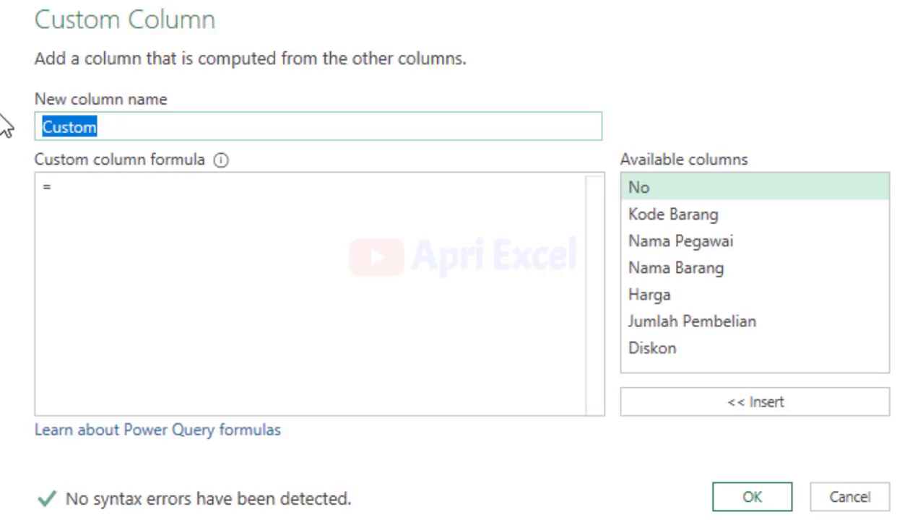
type("Total Penjualan")
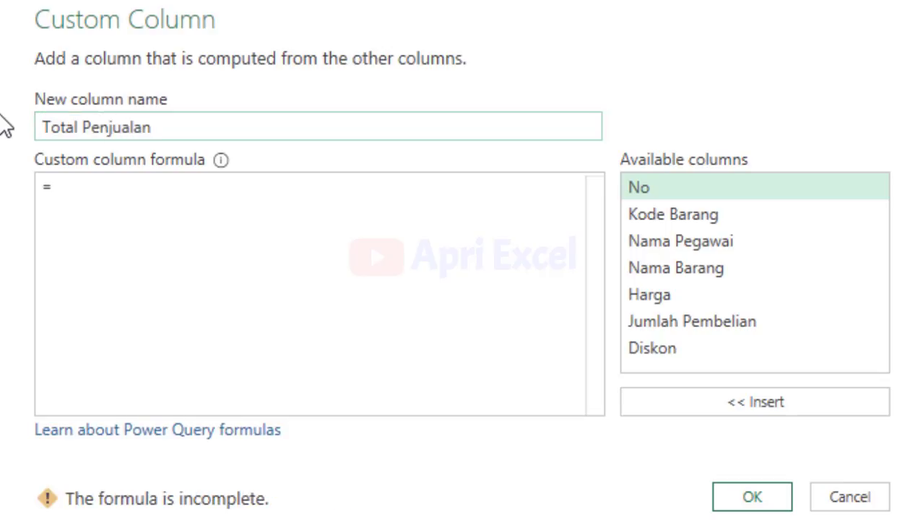
left_click(72, 181)
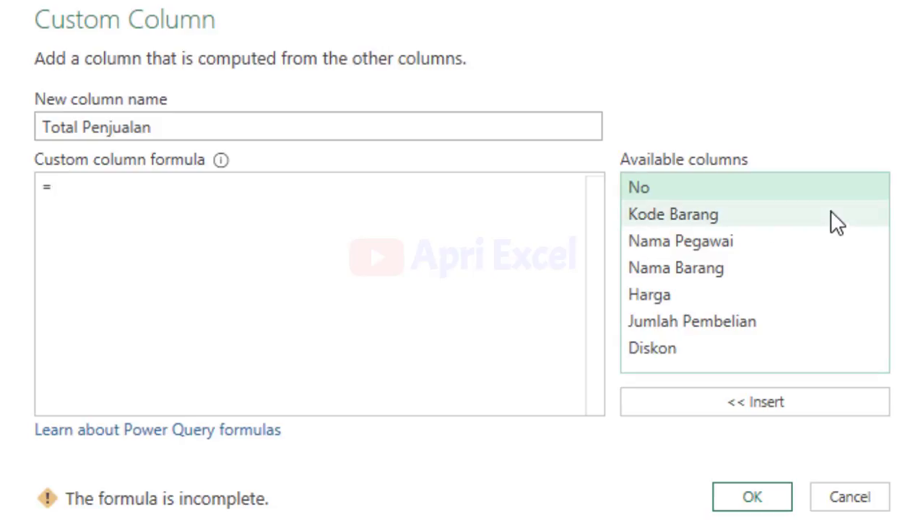
left_click(668, 297)
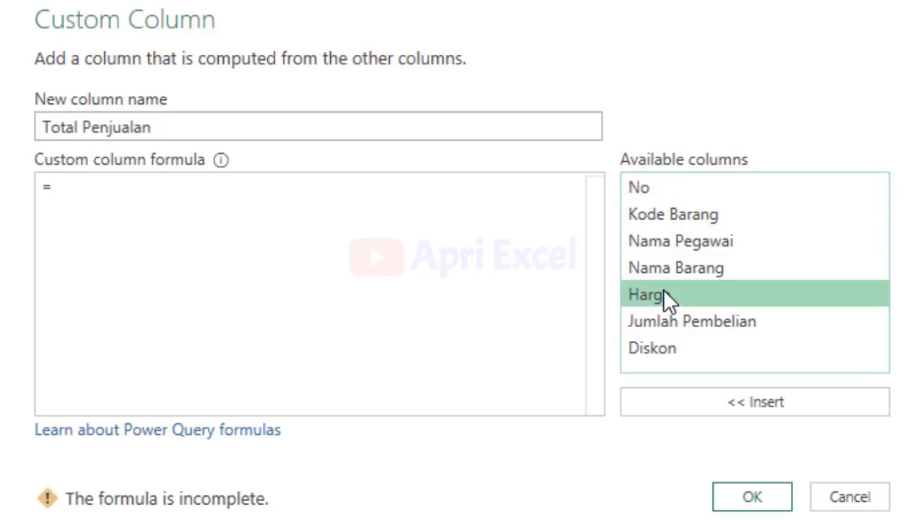
double_click(667, 297)
type("*")
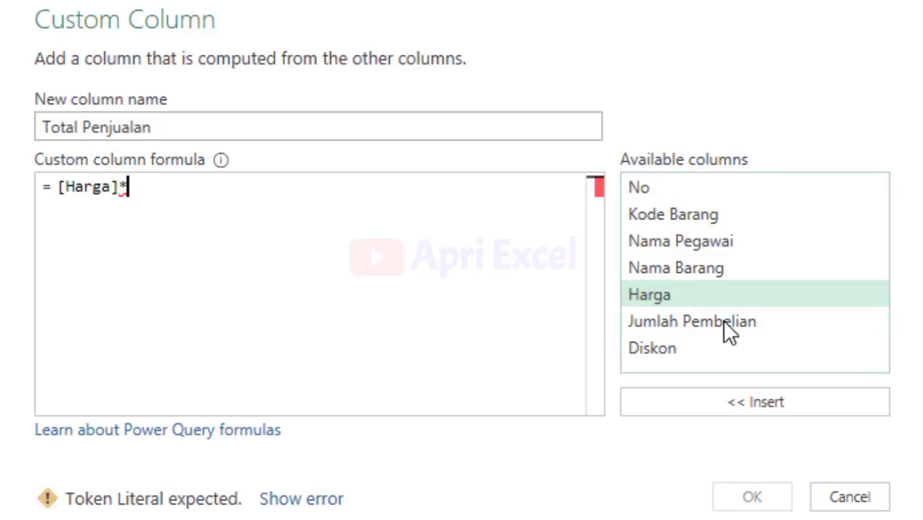
double_click(674, 324)
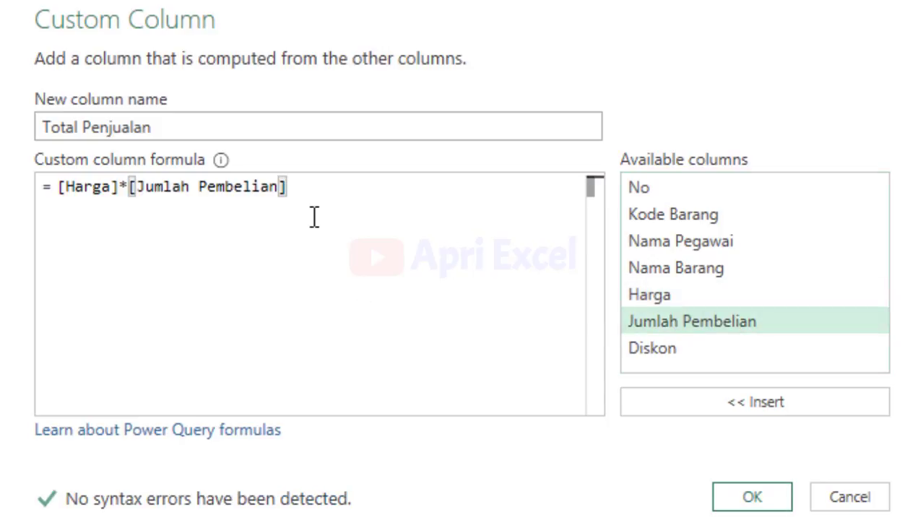
type(")")
left_click(58, 187)
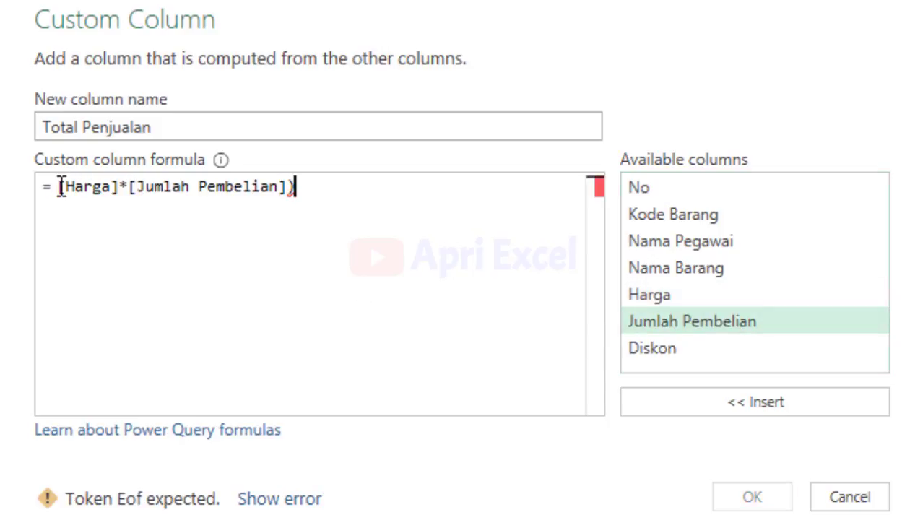
type("(")
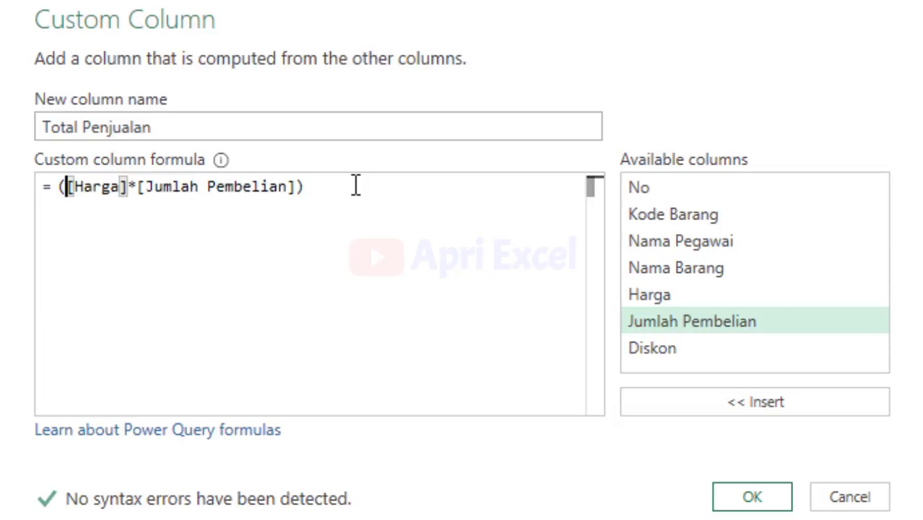
Subtract ([Harga]*[Jumlah Pembelian]*[Diskon]) in the formula and create the Total Penjualan column
left_click(330, 257)
type("-")
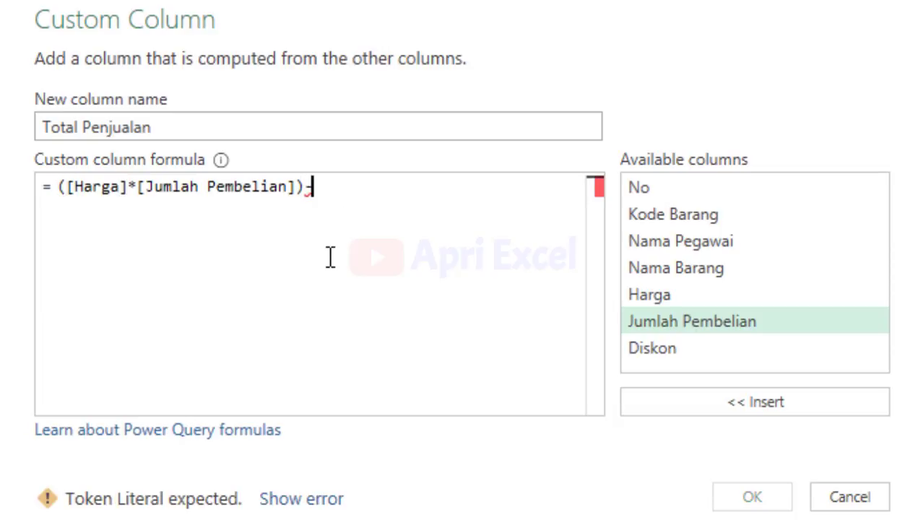
type("(")
double_click(648, 296)
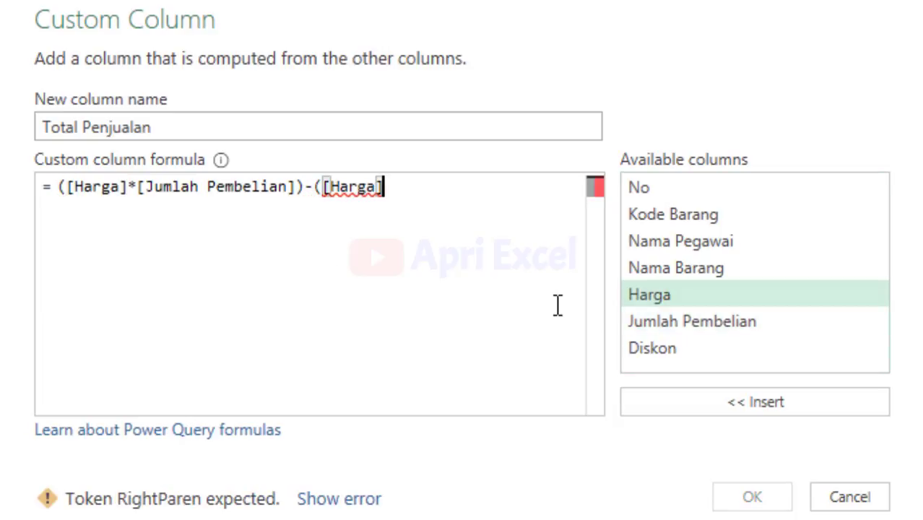
type("*")
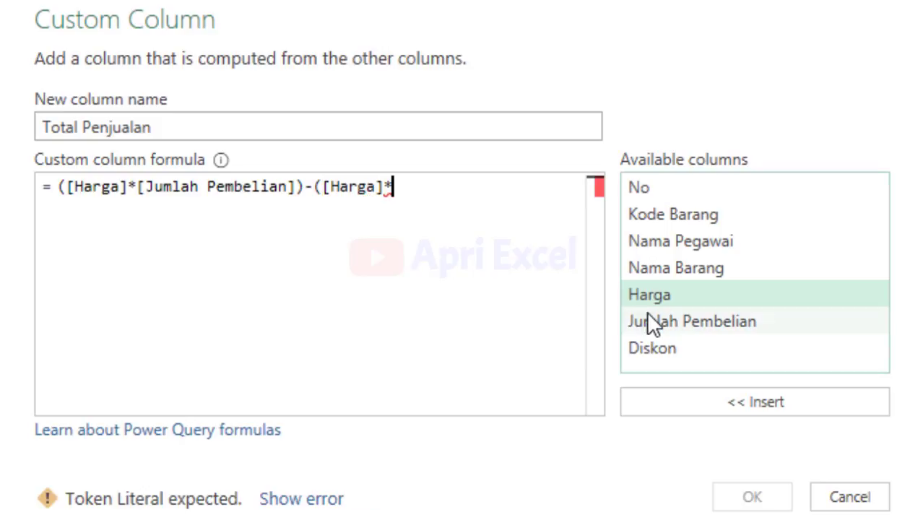
double_click(649, 321)
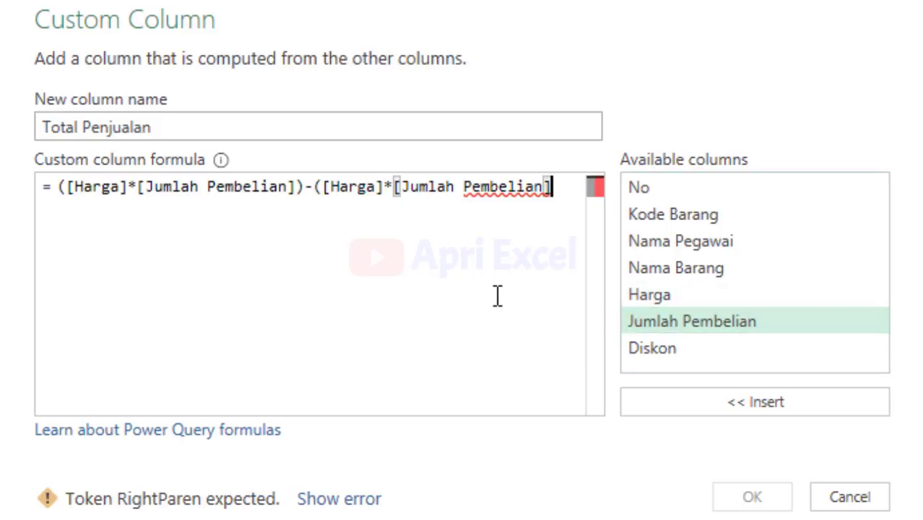
type("*")
double_click(691, 345)
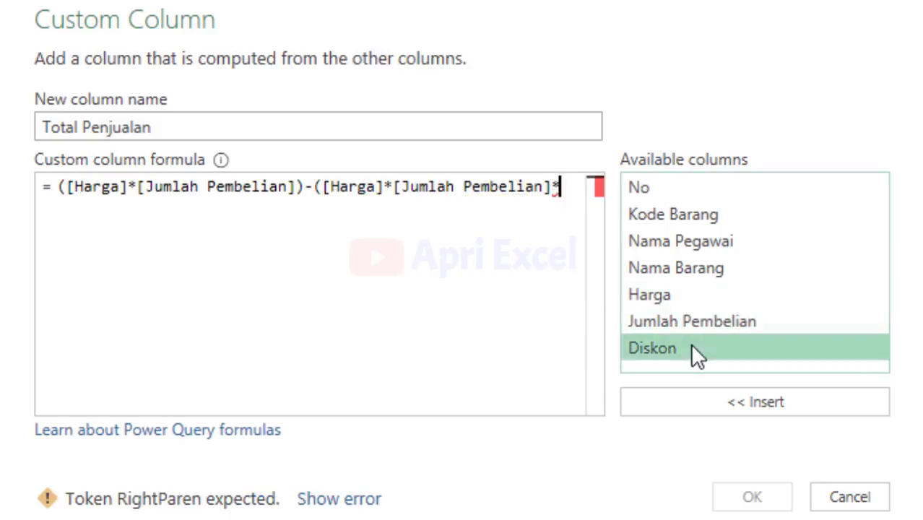
double_click(690, 348)
type(")")
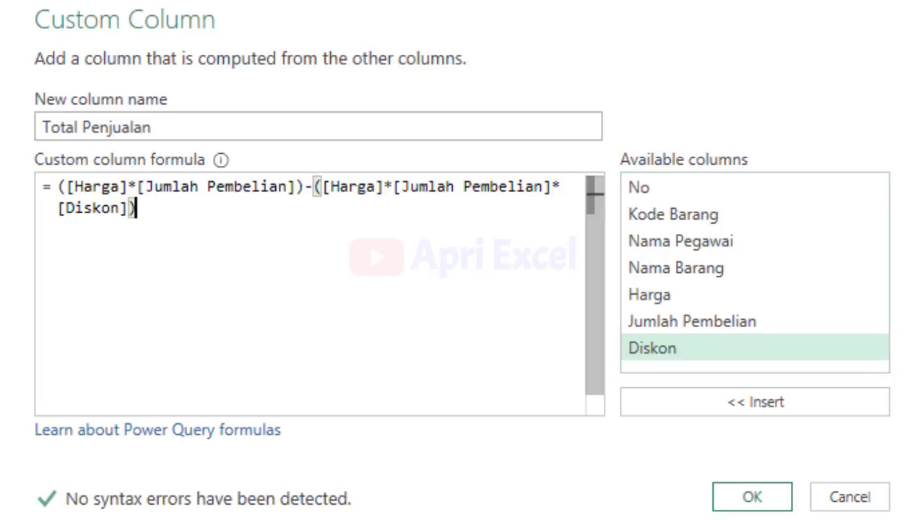
left_click(744, 502)
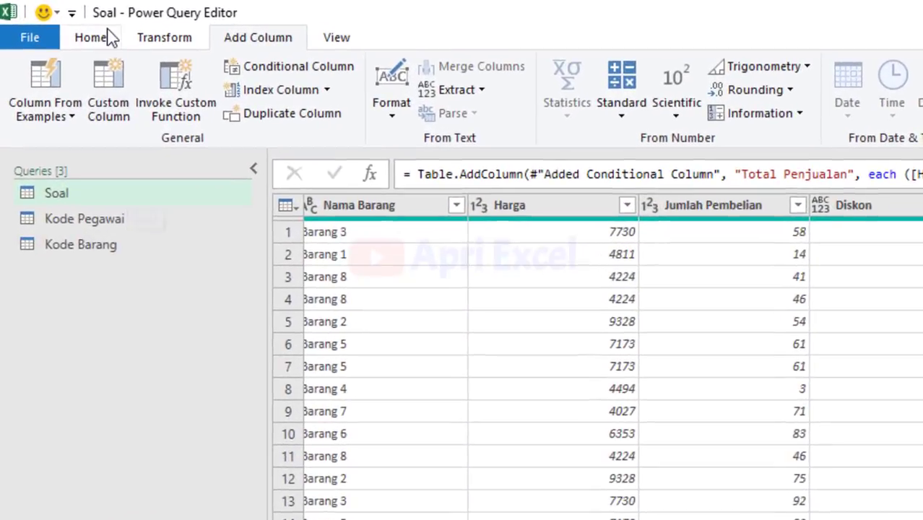
left_click(64, 21)
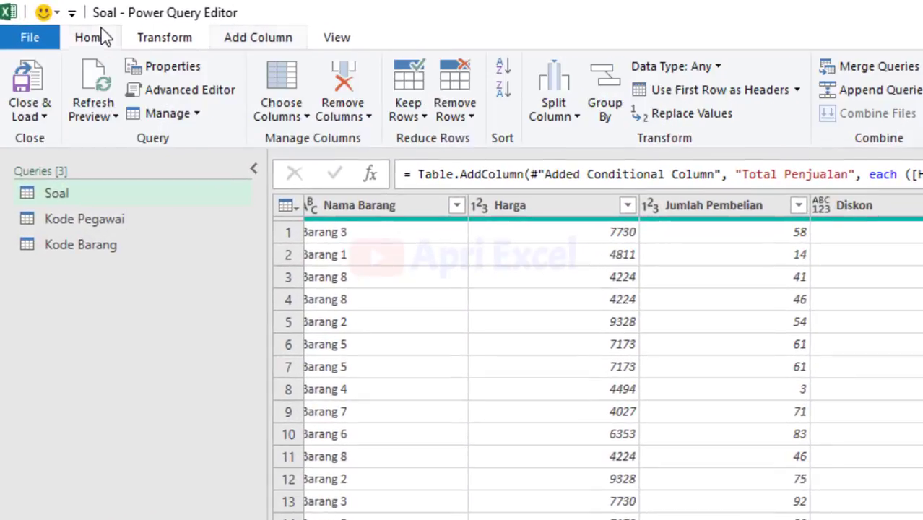
Close & Load the query, then check the loaded table's Total Penjualan column on Sheet1
left_click(32, 85)
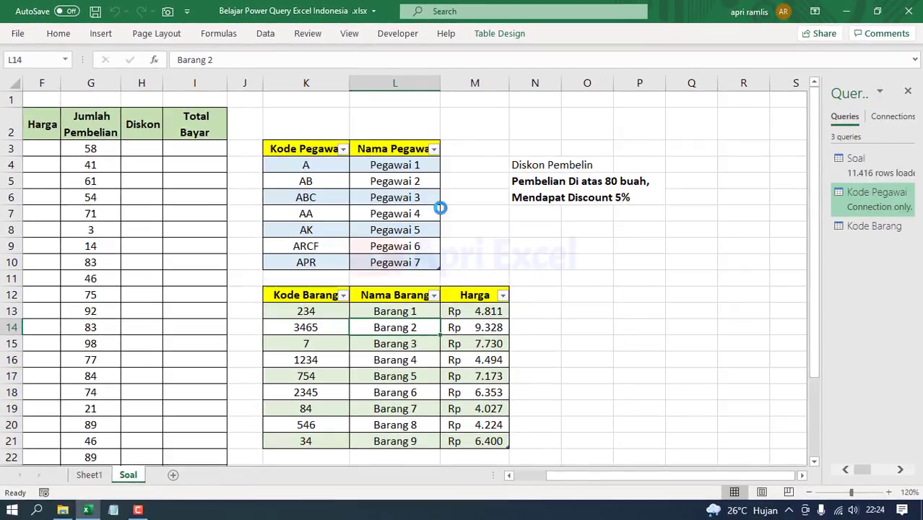
left_click(172, 475)
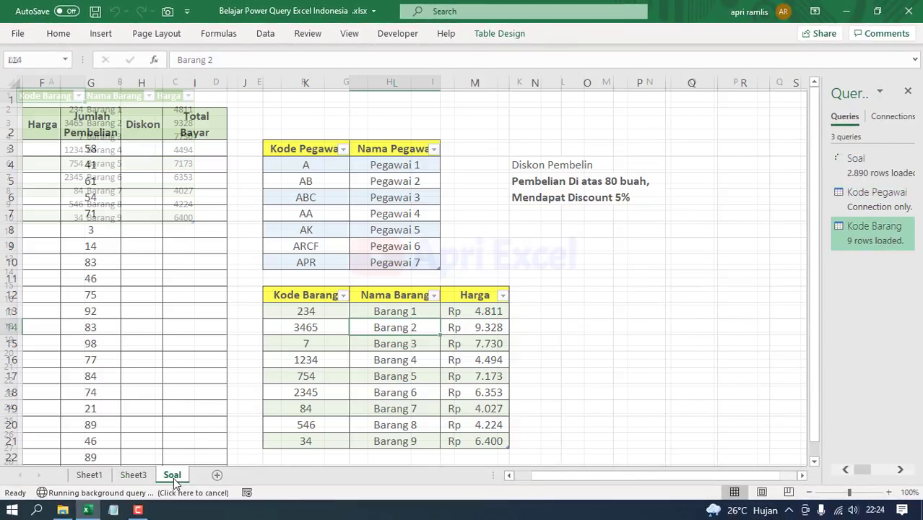
left_click(133, 475)
left_click(89, 475)
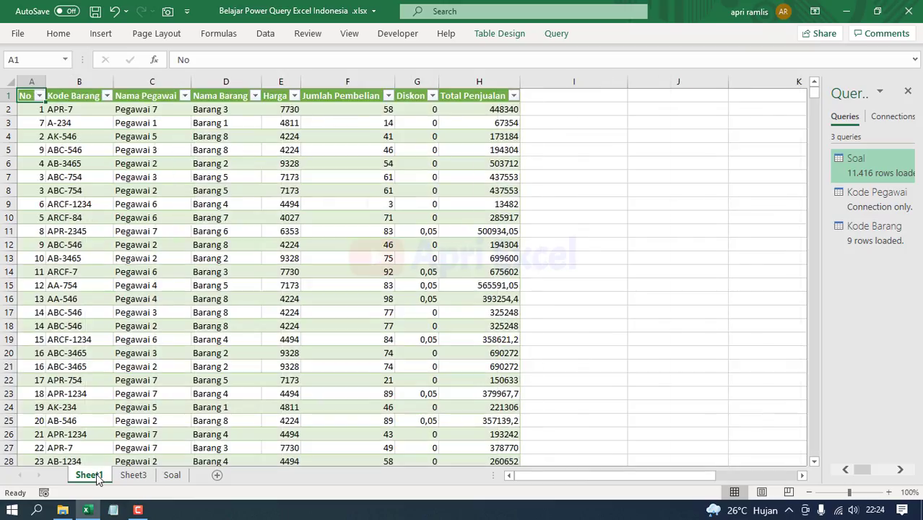
left_click(468, 98)
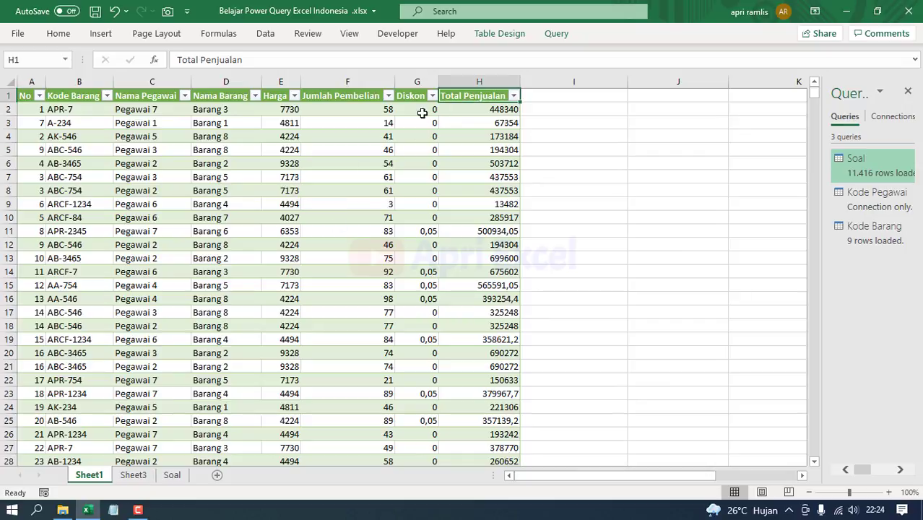
left_click(356, 97)
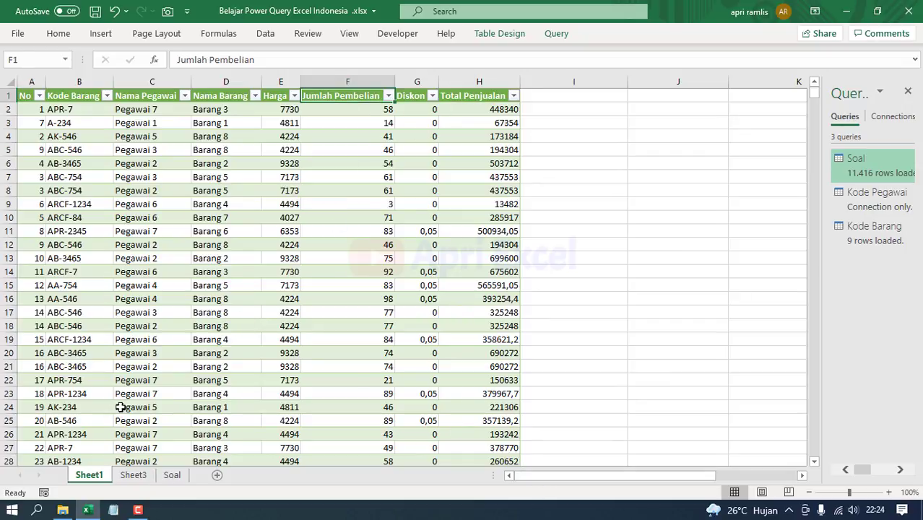
Rename Sheet1 to Jawaban
double_click(97, 475)
type("Ja")
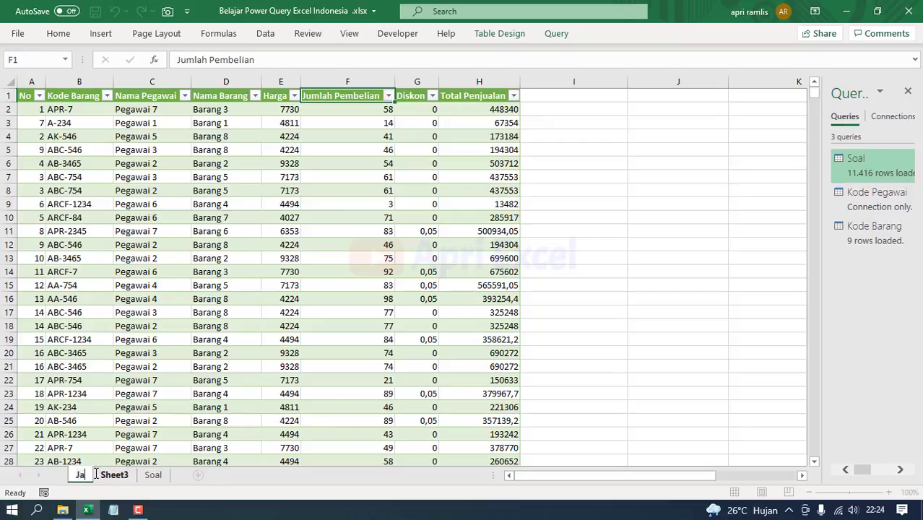
type("waban")
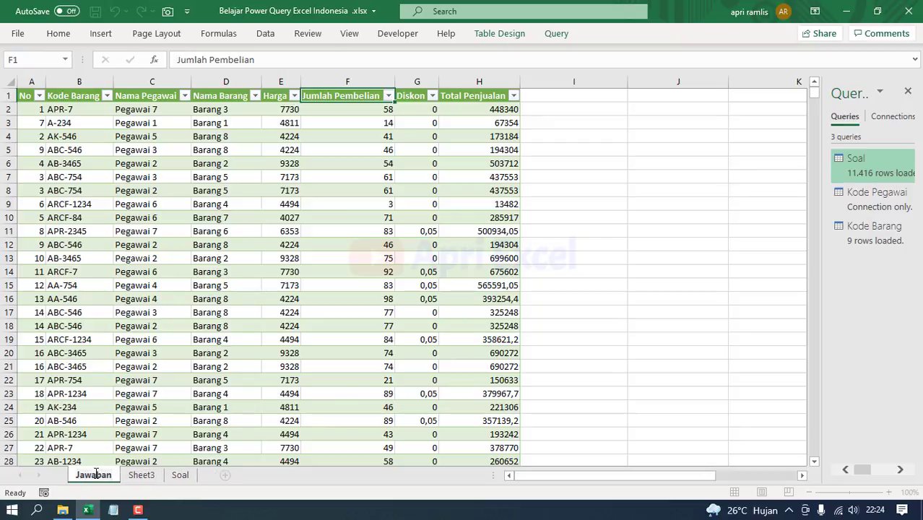
left_click(308, 280)
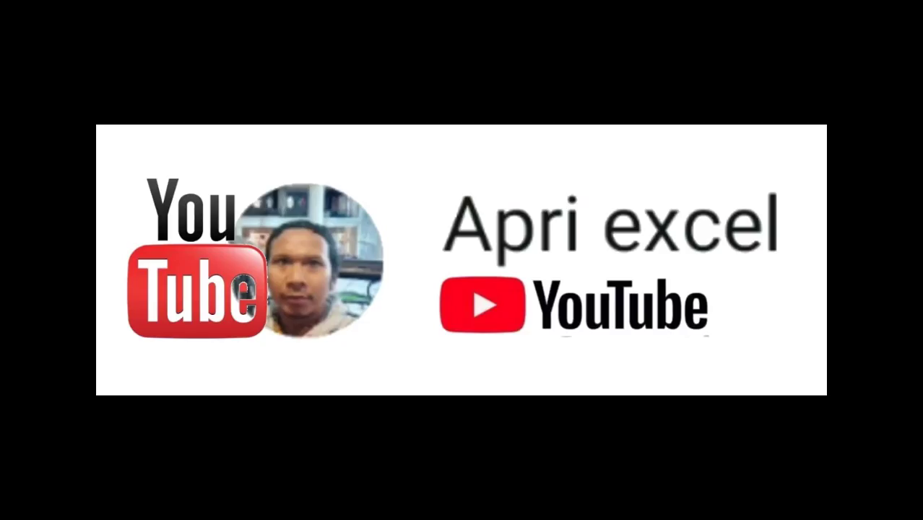